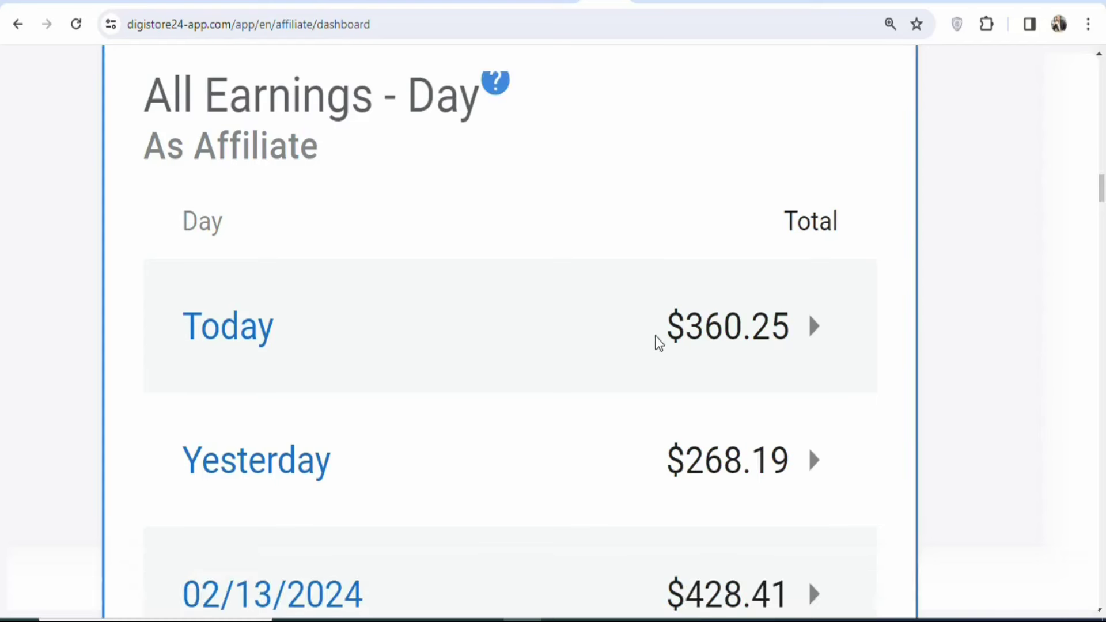
- Review the affiliate's daily earnings list on the Digistore24 dashboard, from today back to 02/09/2024
left_click_drag(685, 461, 748, 477)
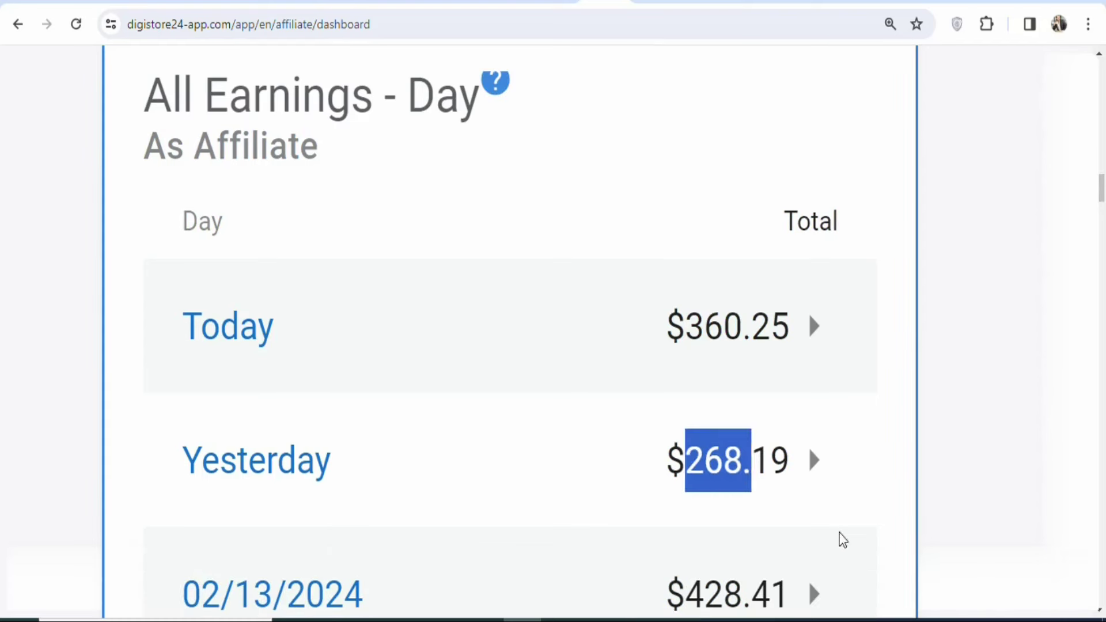
left_click(956, 487)
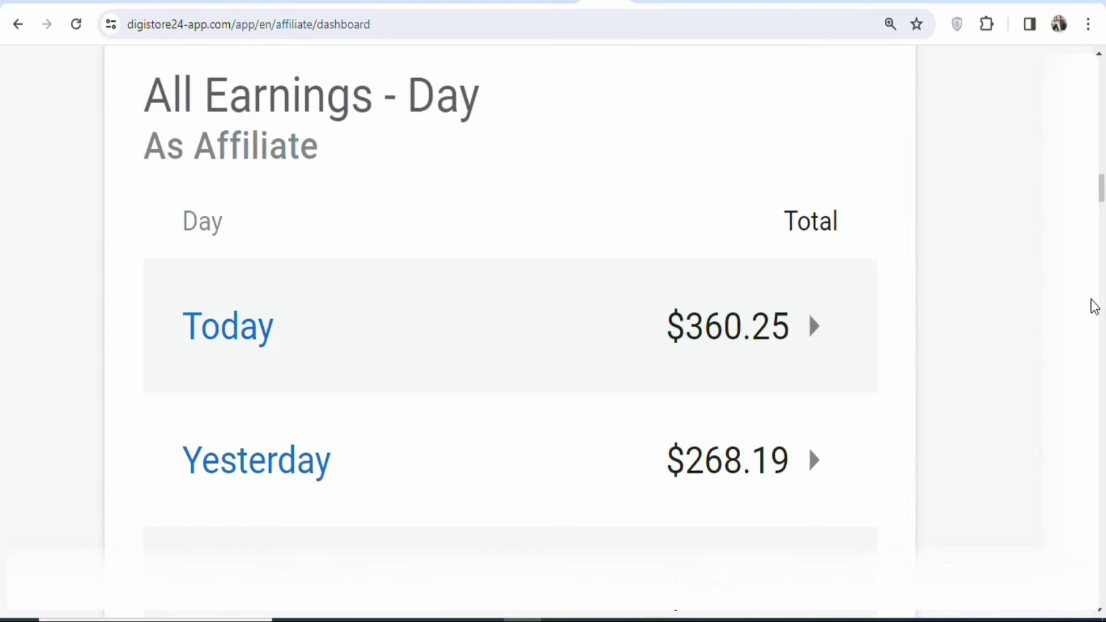
left_click_drag(1101, 188, 1100, 204)
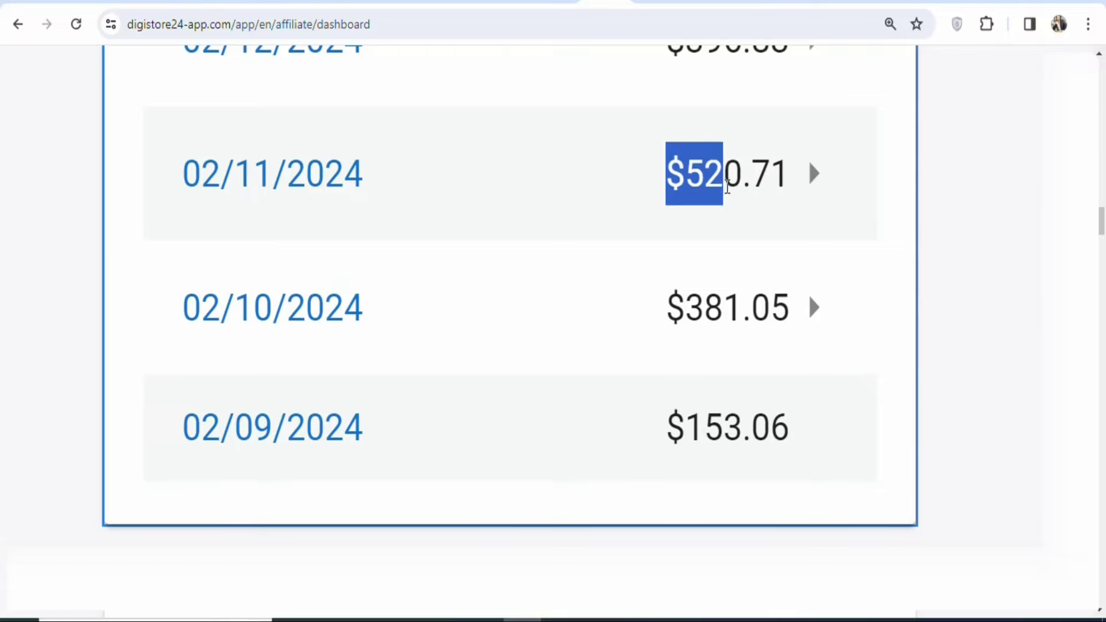
left_click_drag(723, 175, 742, 175)
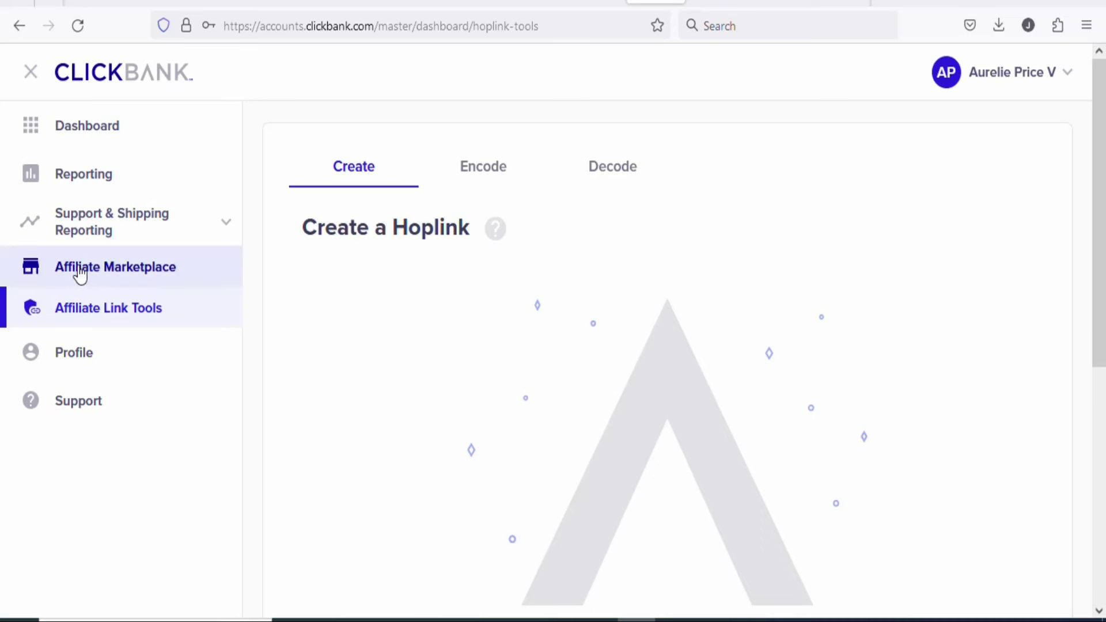
- Open ClickBank's Affiliate Marketplace and look through its full category list
left_click(198, 281)
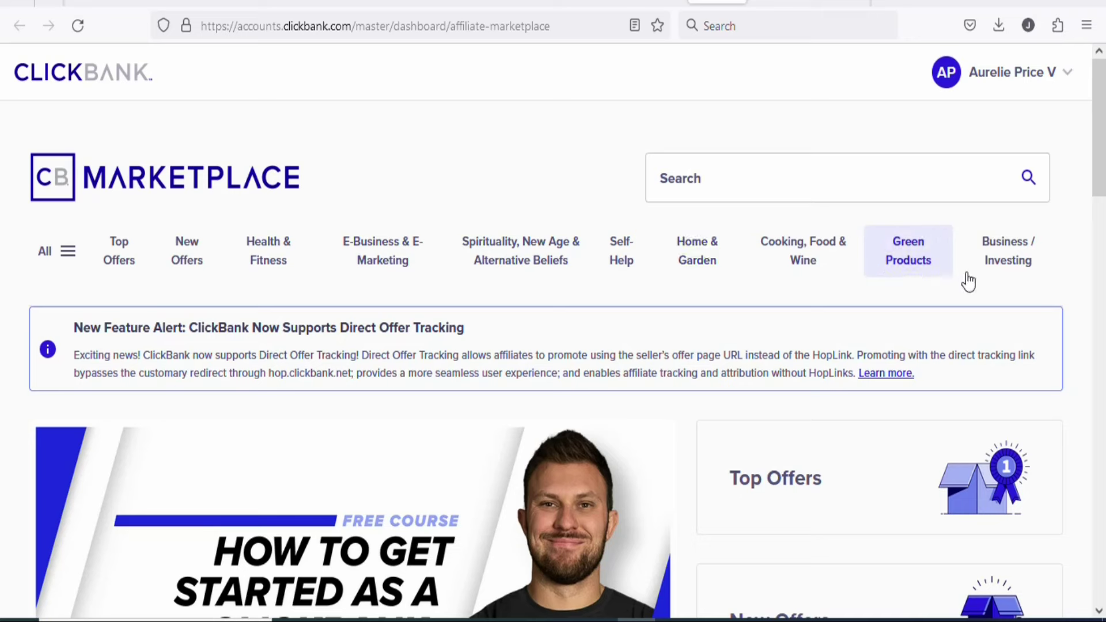
left_click(59, 251)
left_click_drag(296, 141, 297, 433)
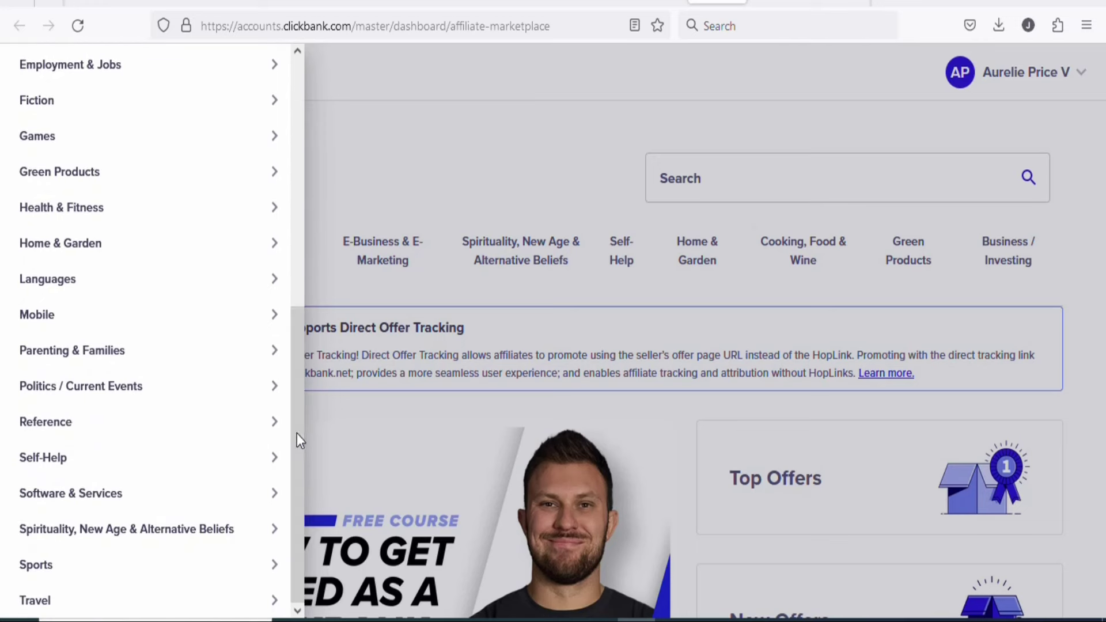
mouse_move(185, 169)
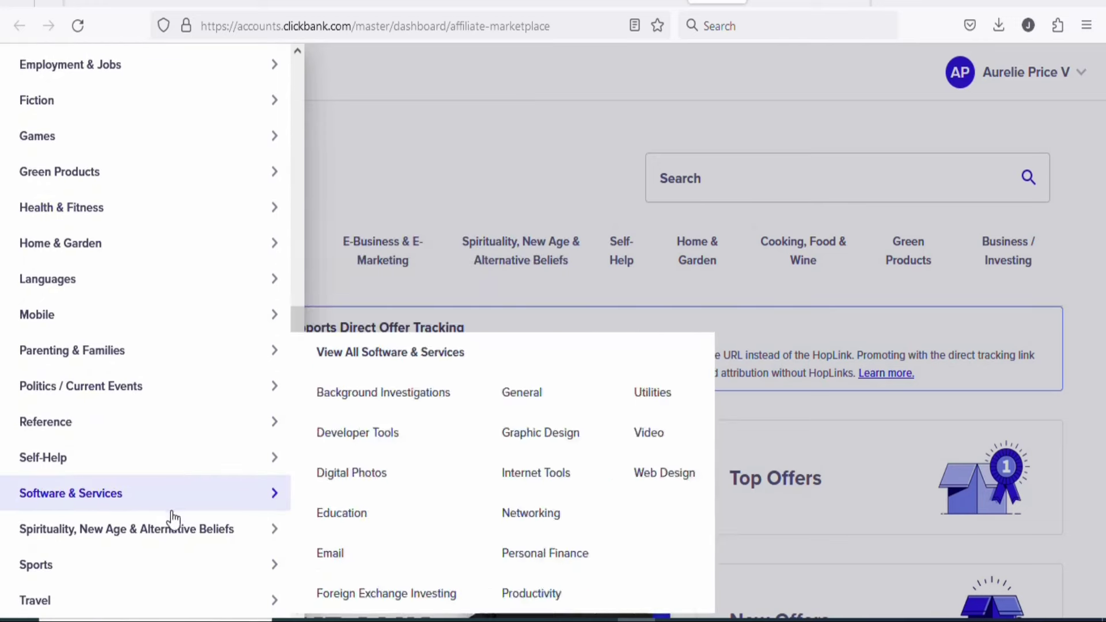
left_click(452, 113)
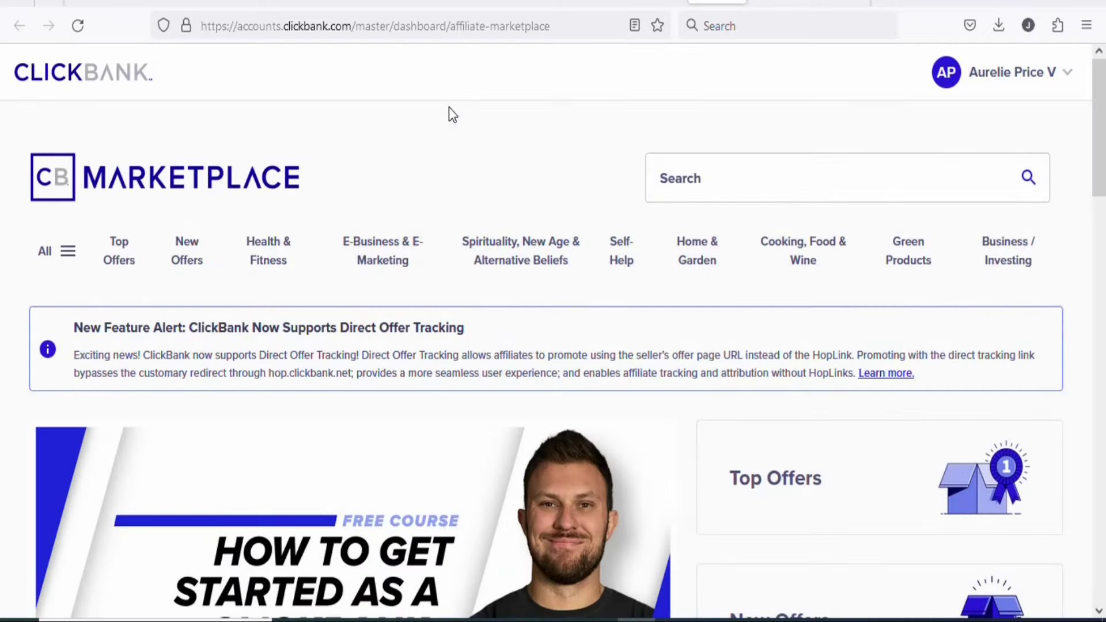
- Show the Health & Fitness offers in the marketplace and sort them by Gravity: High-Low
left_click(294, 262)
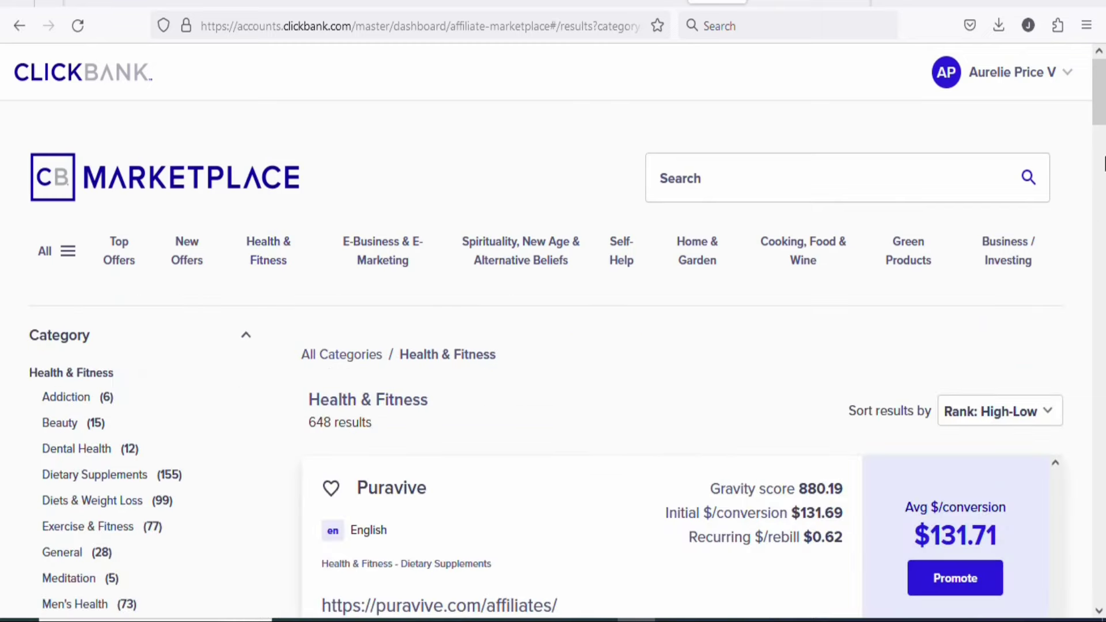
left_click_drag(1099, 124, 1102, 152)
left_click(1005, 197)
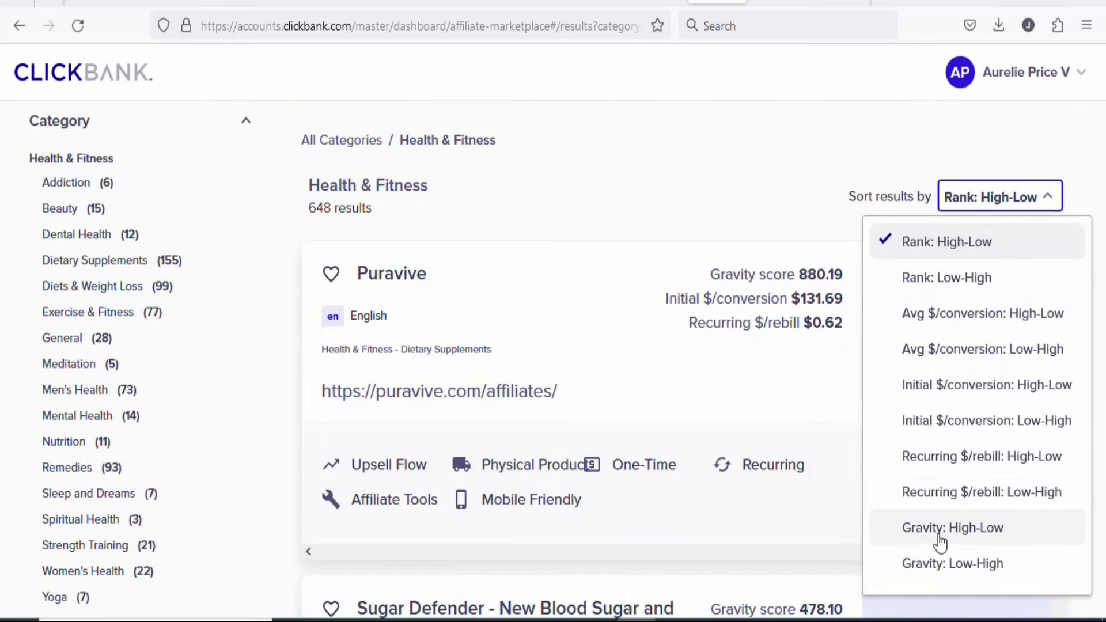
left_click(978, 539)
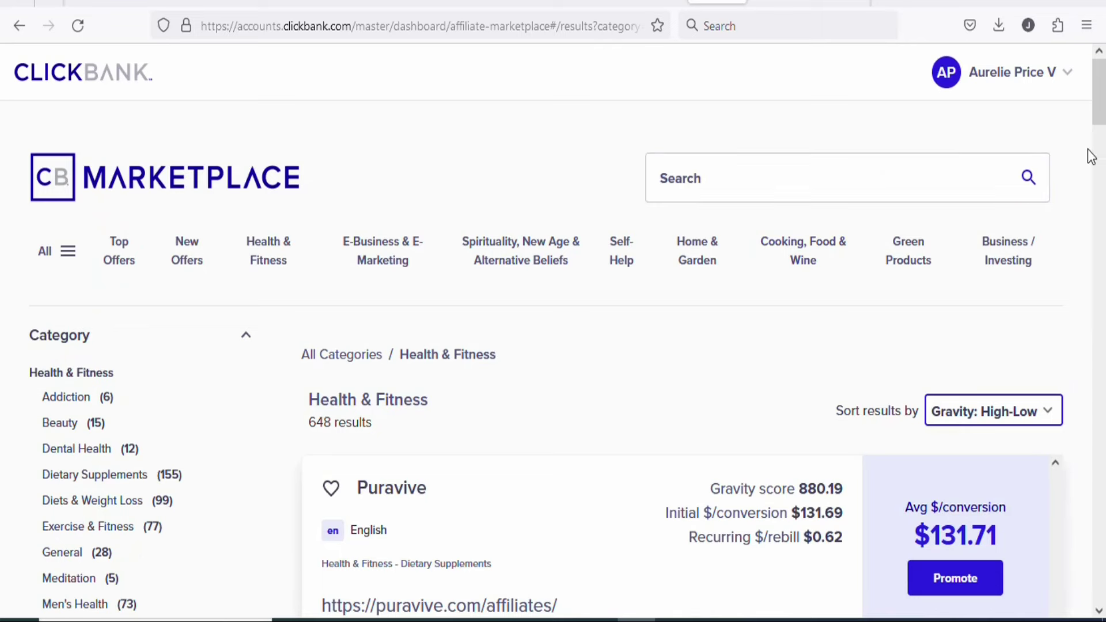
- Examine the gravity scores and conversion payouts of the Puravive and Sugar Defender offers
left_click_drag(1101, 95, 1101, 121)
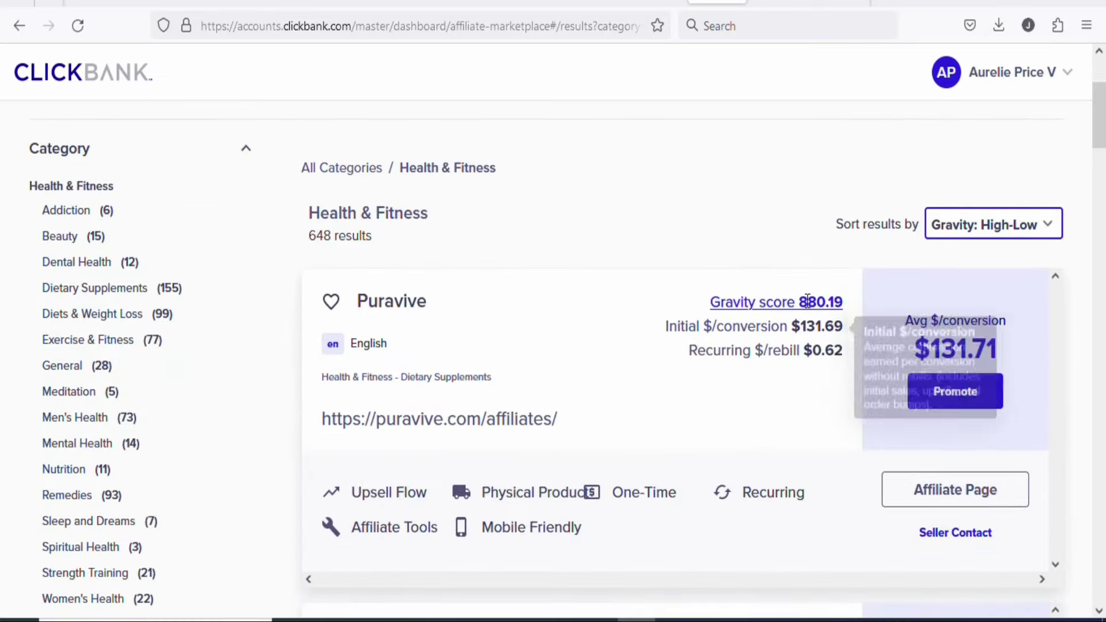
mouse_move(806, 302)
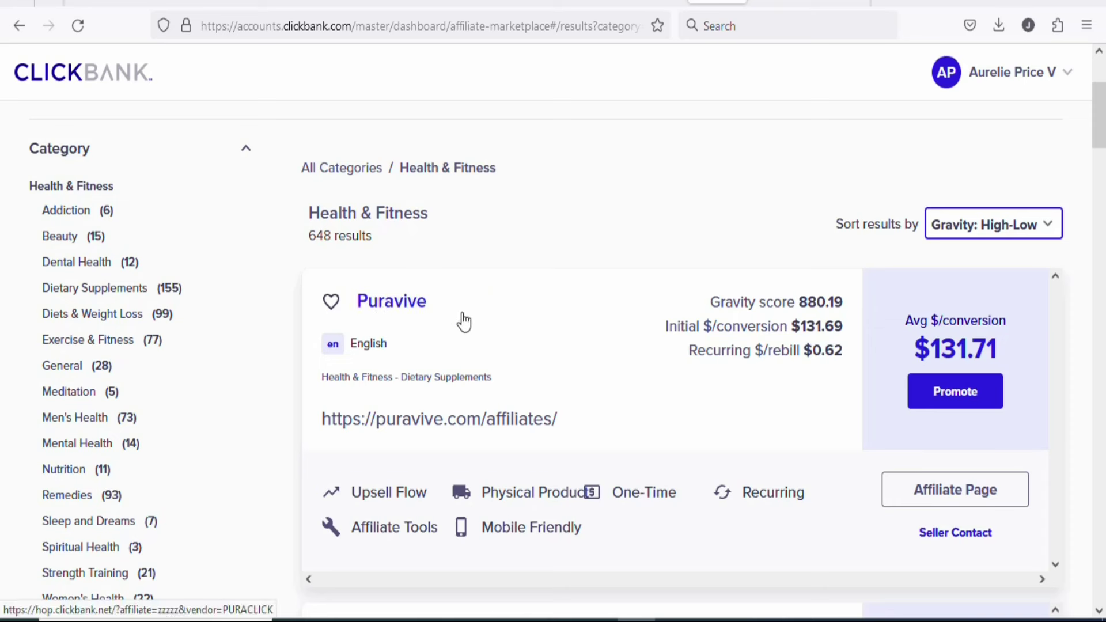
mouse_move(941, 361)
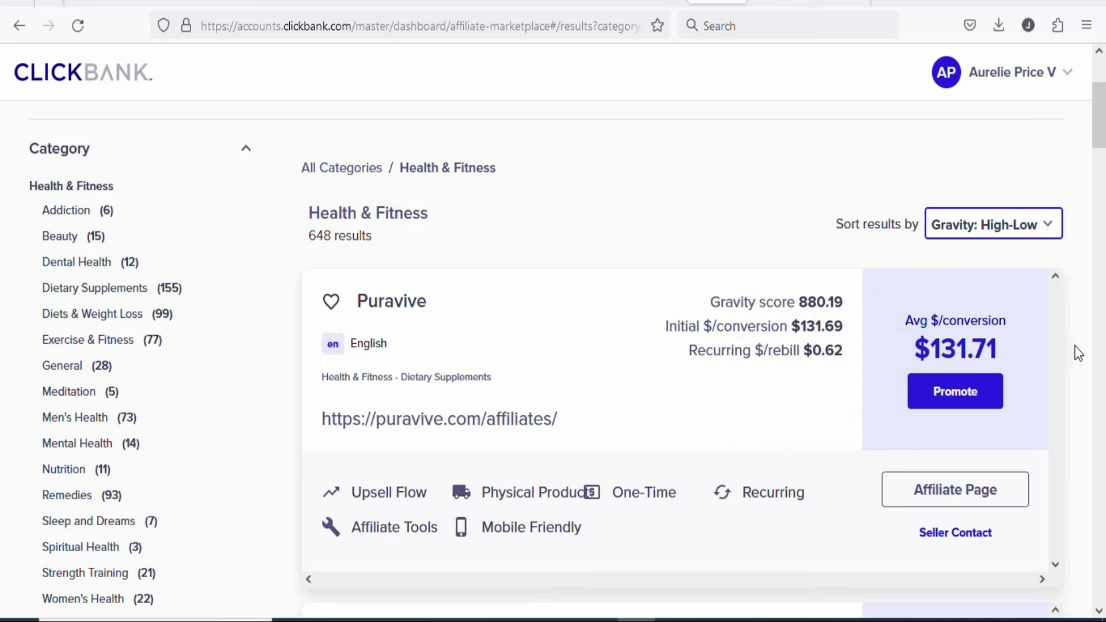
mouse_move(697, 334)
mouse_move(805, 358)
left_click_drag(1100, 141, 1100, 189)
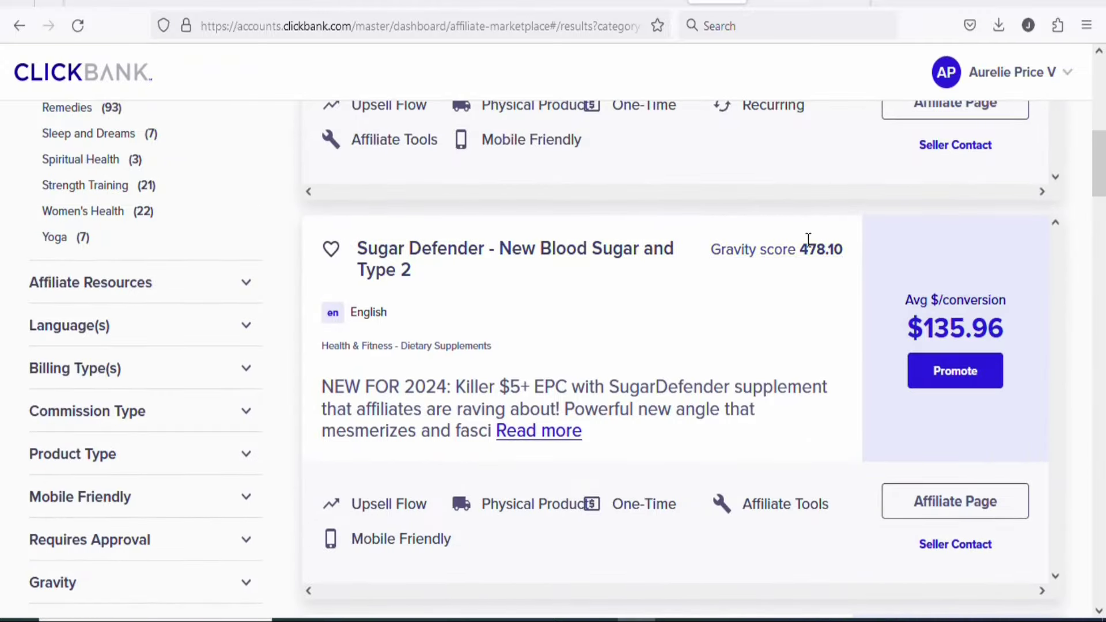
mouse_move(927, 314)
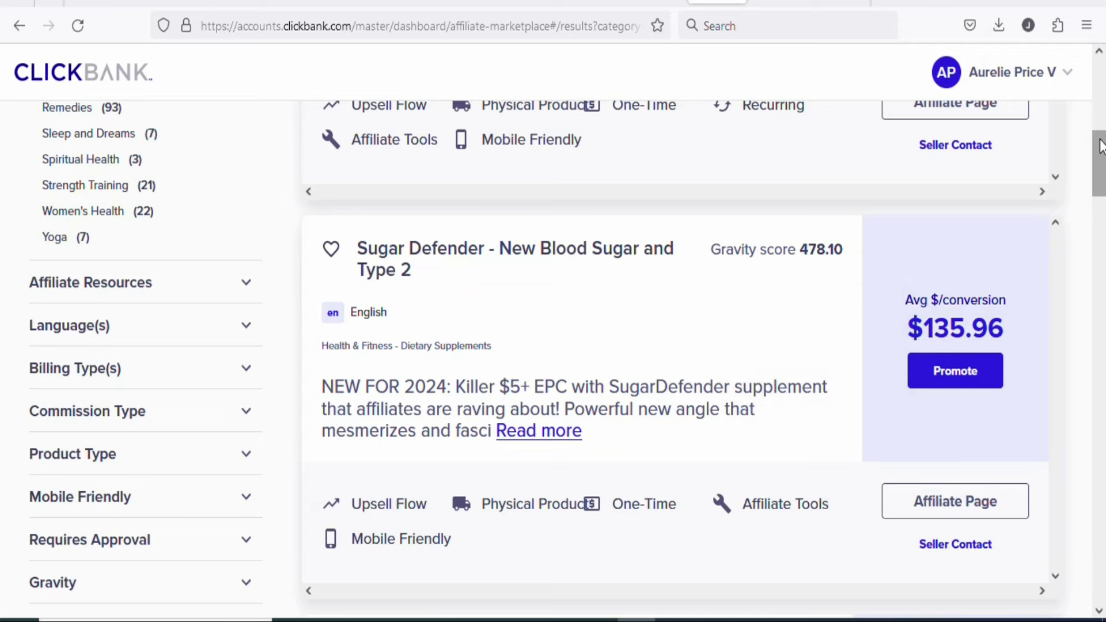
- Find the Liv Pure offer and check its gravity score, recurring rebill and average payout per conversion
mouse_move(1100, 146)
left_mouse_down()
mouse_move(1100, 178)
mouse_move(1100, 103)
mouse_move(1100, 277)
left_mouse_up()
left_click_drag(1100, 271, 1100, 262)
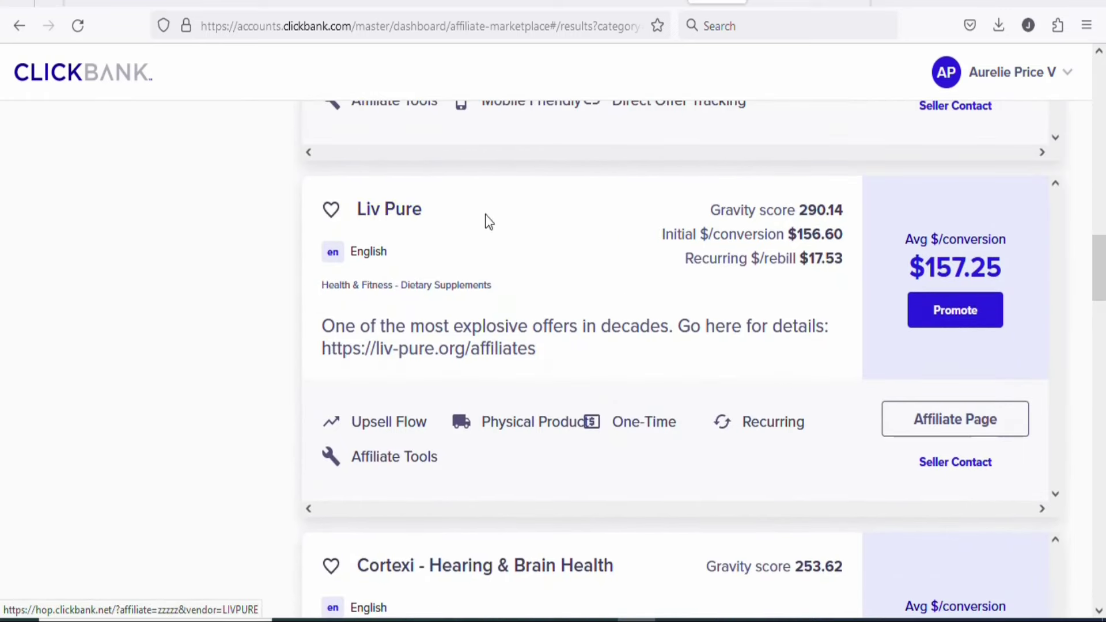
mouse_move(800, 213)
mouse_move(1100, 266)
left_mouse_down()
mouse_move(1101, 199)
mouse_move(1100, 262)
left_mouse_up()
mouse_move(796, 267)
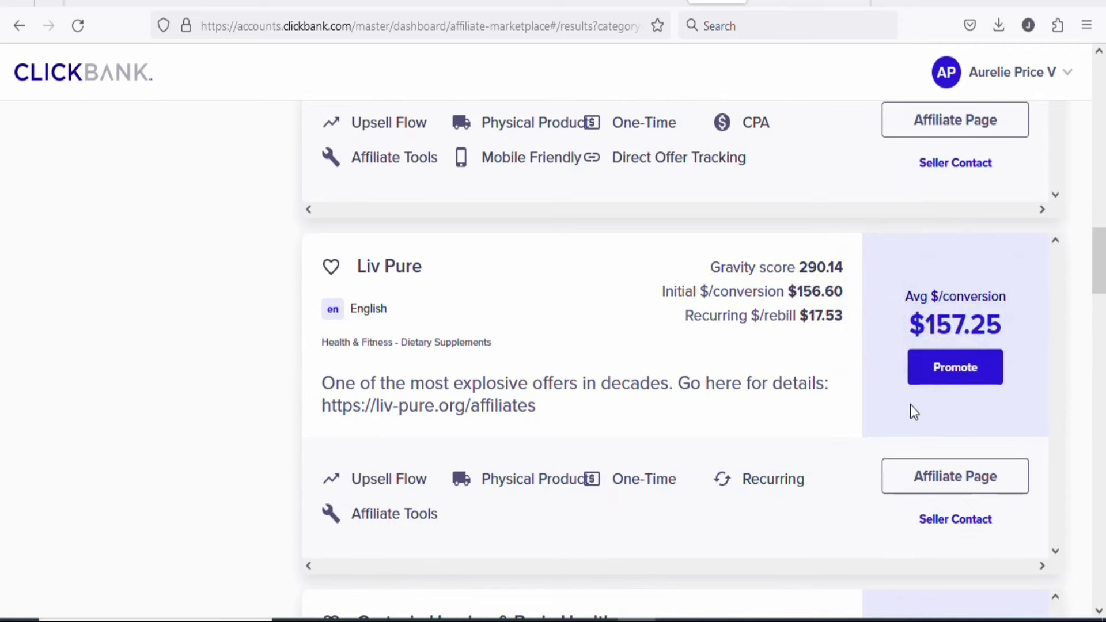
mouse_move(936, 325)
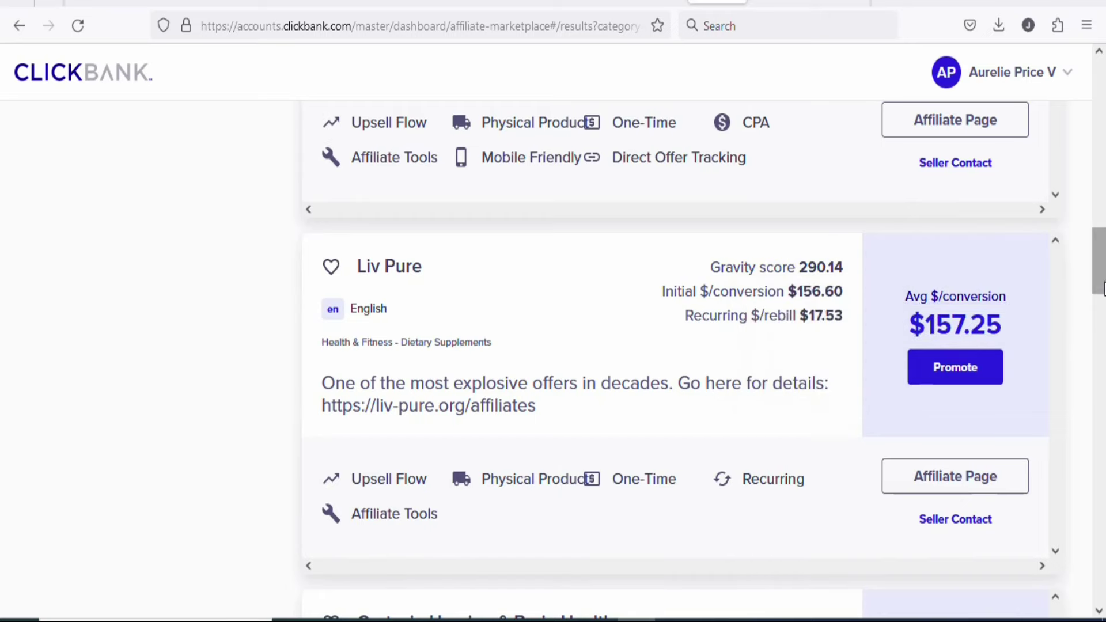
- Compare the other high-gravity Health & Fitness offers, including Cortexi and ProDentim, and return to the start of the results
left_click(1099, 334)
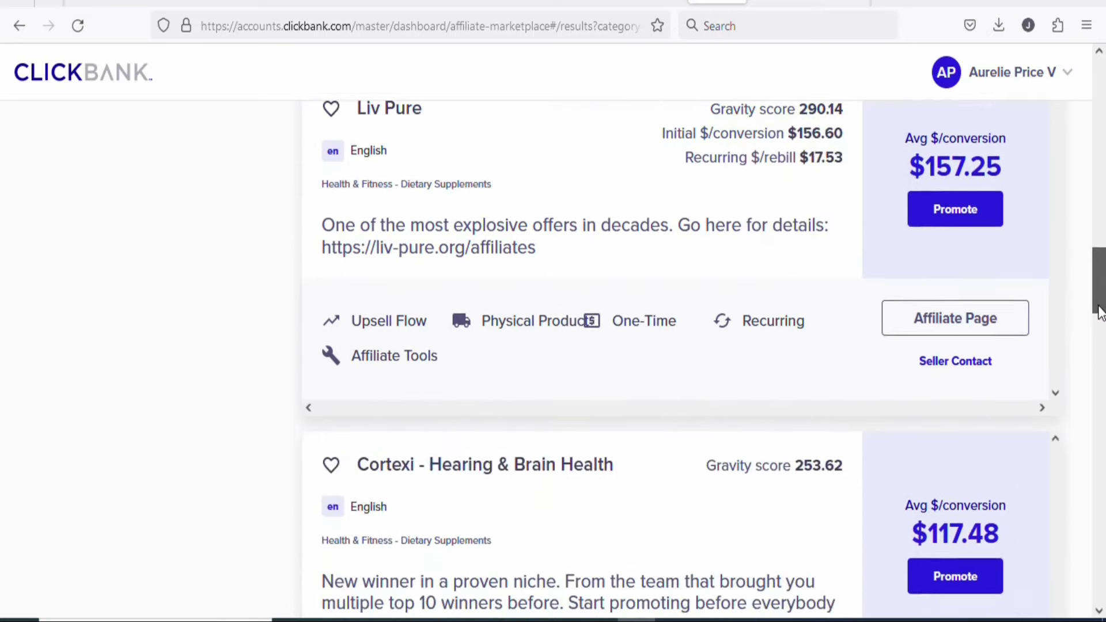
left_click_drag(1099, 334, 1102, 160)
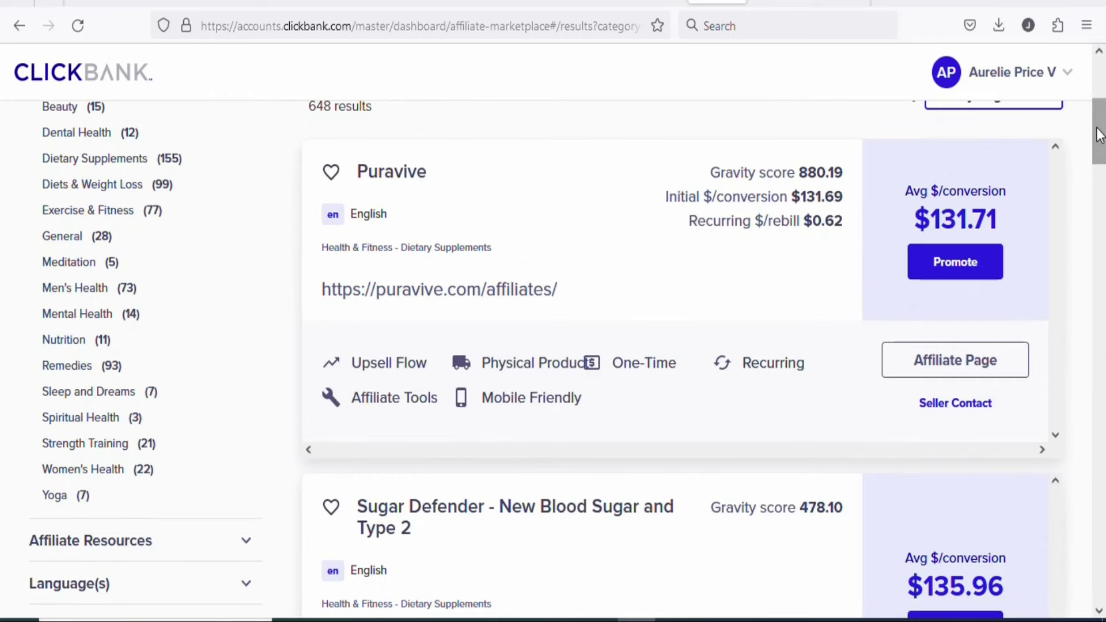
left_click_drag(1100, 137, 1101, 167)
scroll(400, 291, "down", 4)
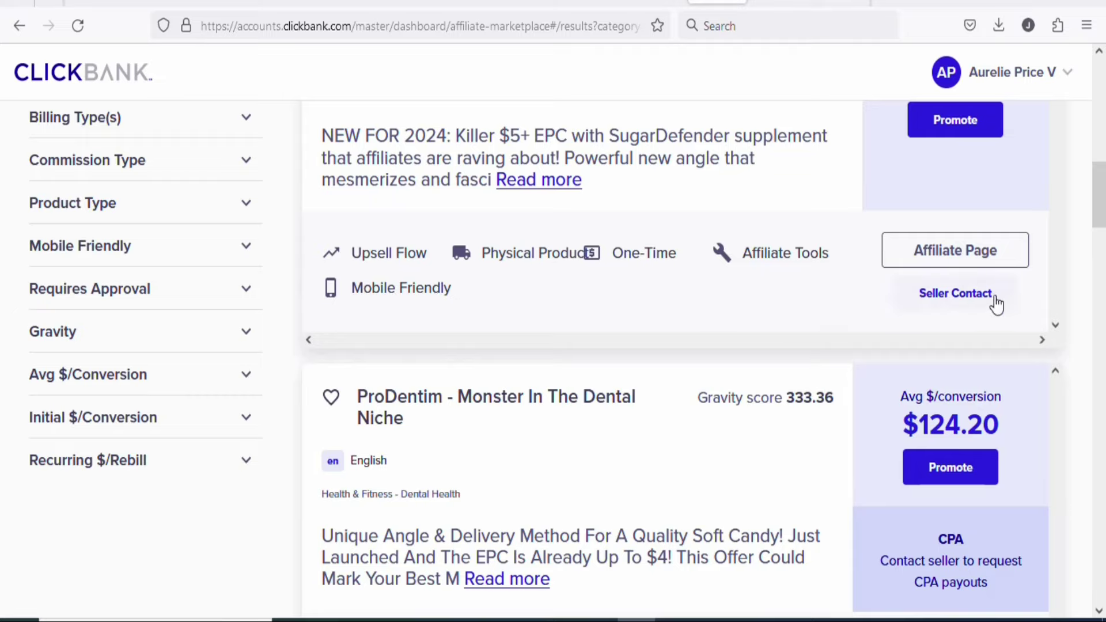
left_click_drag(1101, 226, 1102, 122)
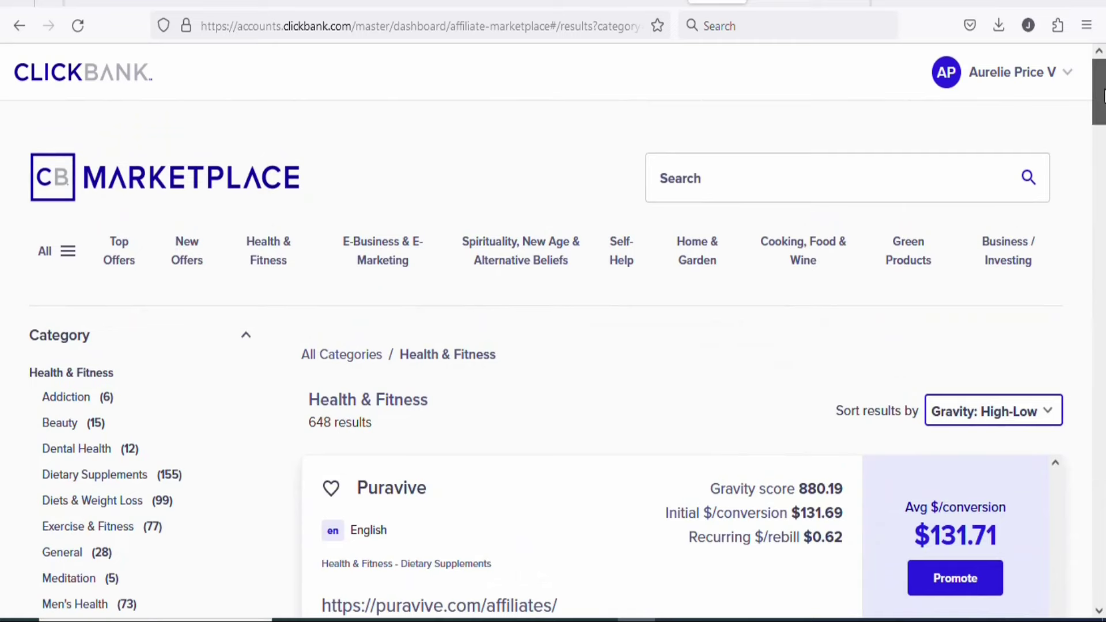
- Open the Puravive offer's sales page, look it over and close it
left_click_drag(1097, 87, 1097, 115)
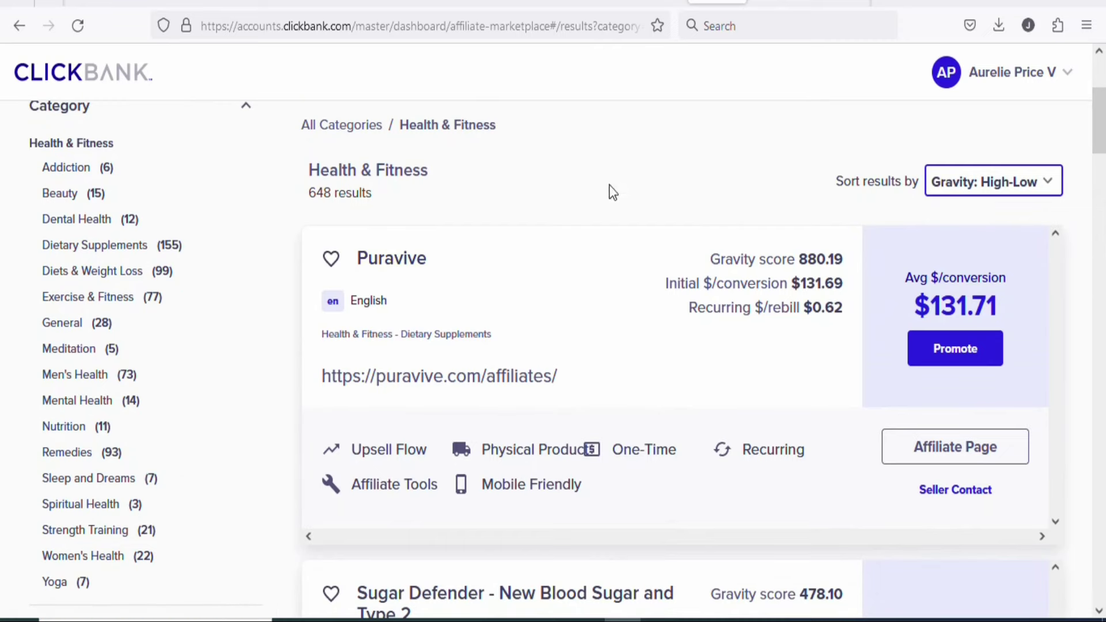
left_click_drag(1100, 137, 1100, 141)
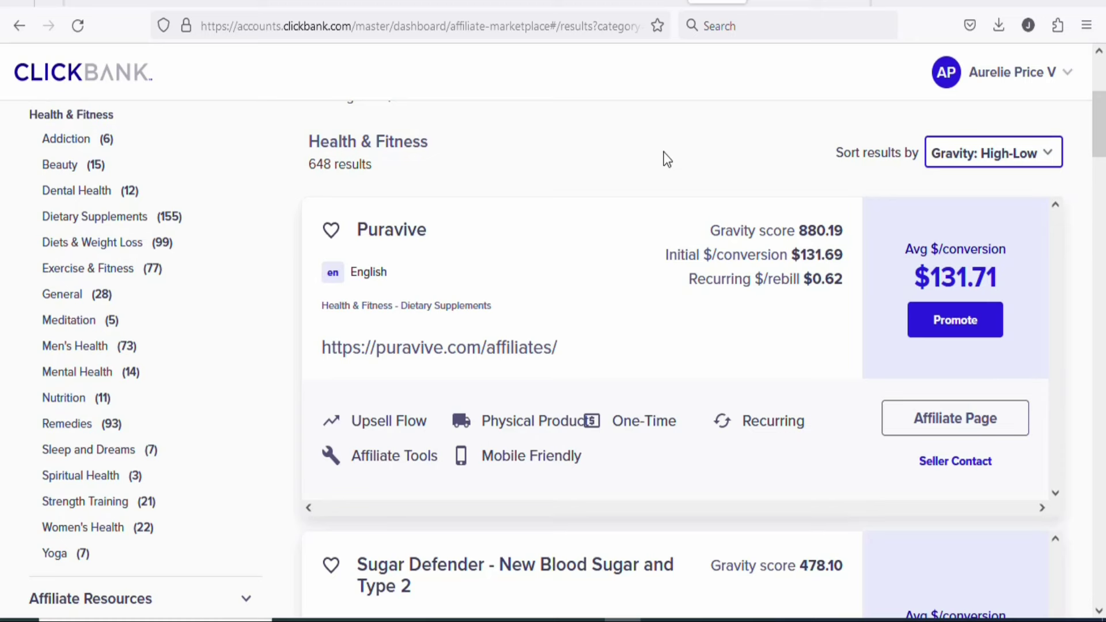
left_click(387, 241)
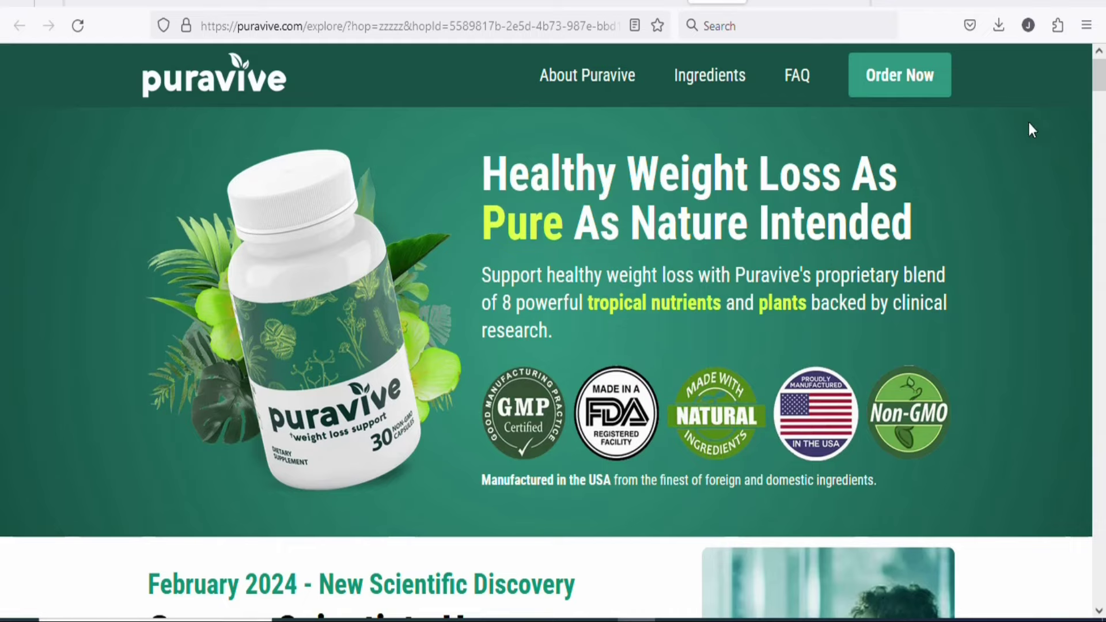
left_click_drag(1098, 81, 1101, 55)
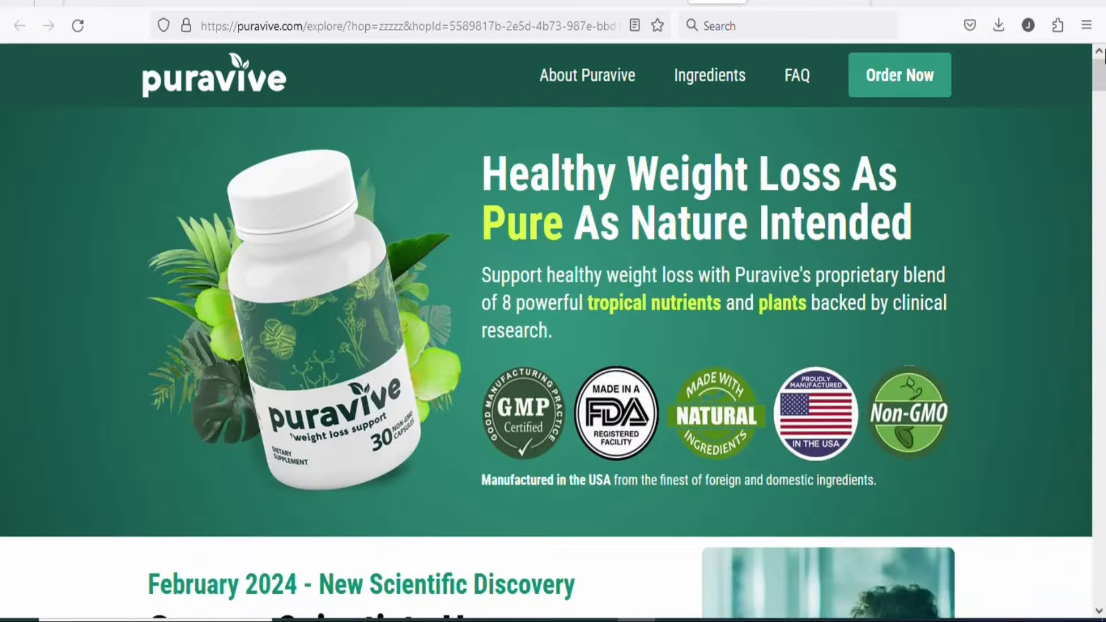
key("ctrl+w")
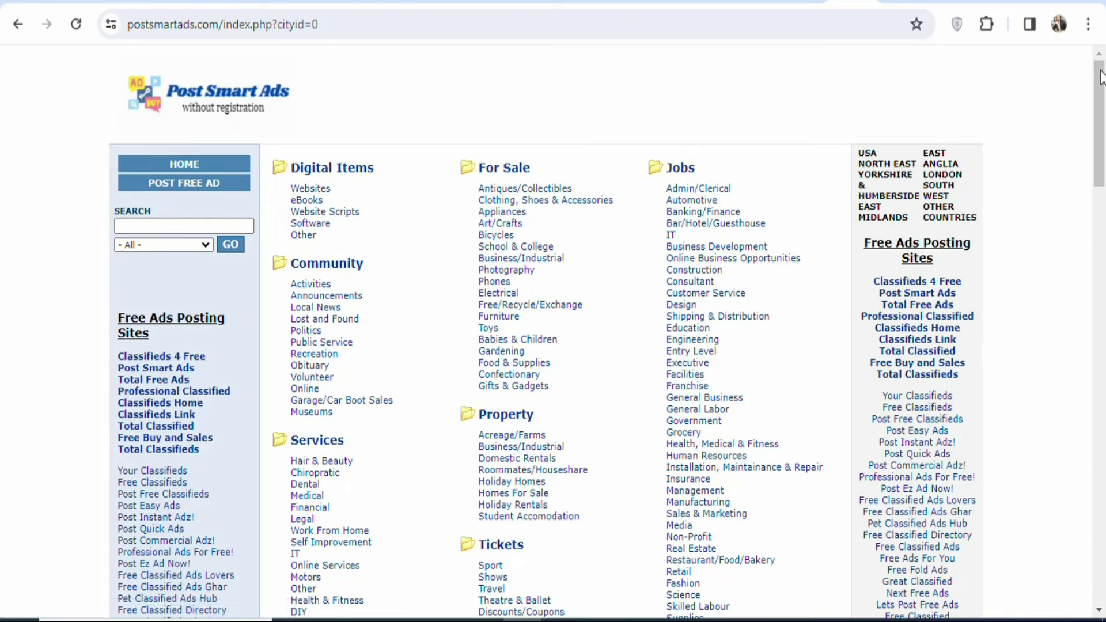
- Look through the ad categories and Latest Ads on the Post Smart Ads classifieds site
scroll(1101, 115, "down", 3)
left_click_drag(1101, 137, 1096, 213)
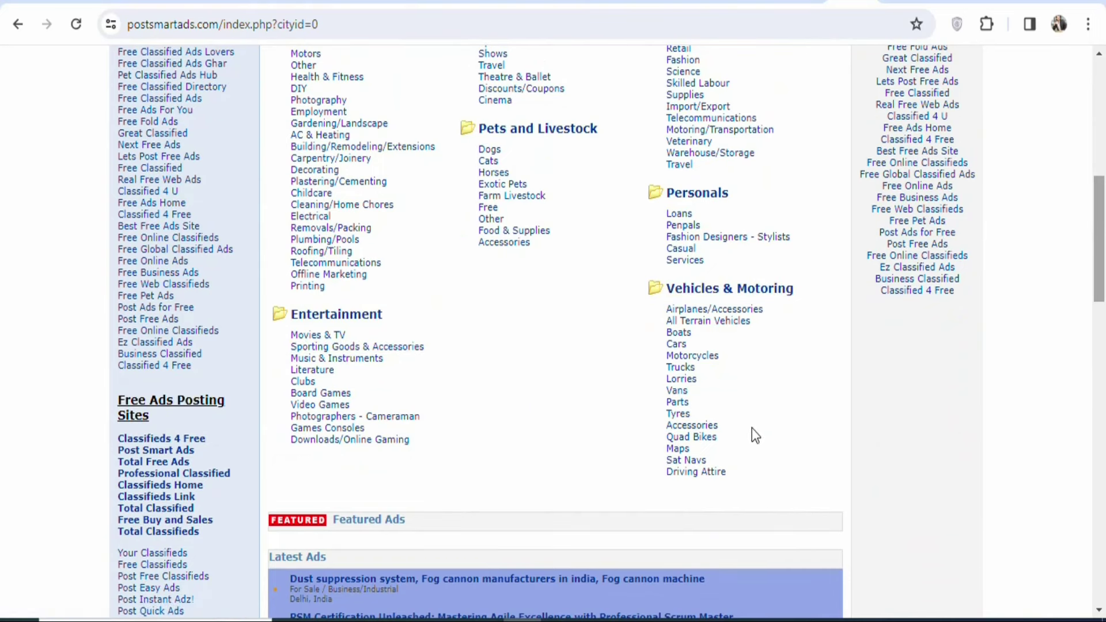
left_click_drag(1087, 274, 459, 104)
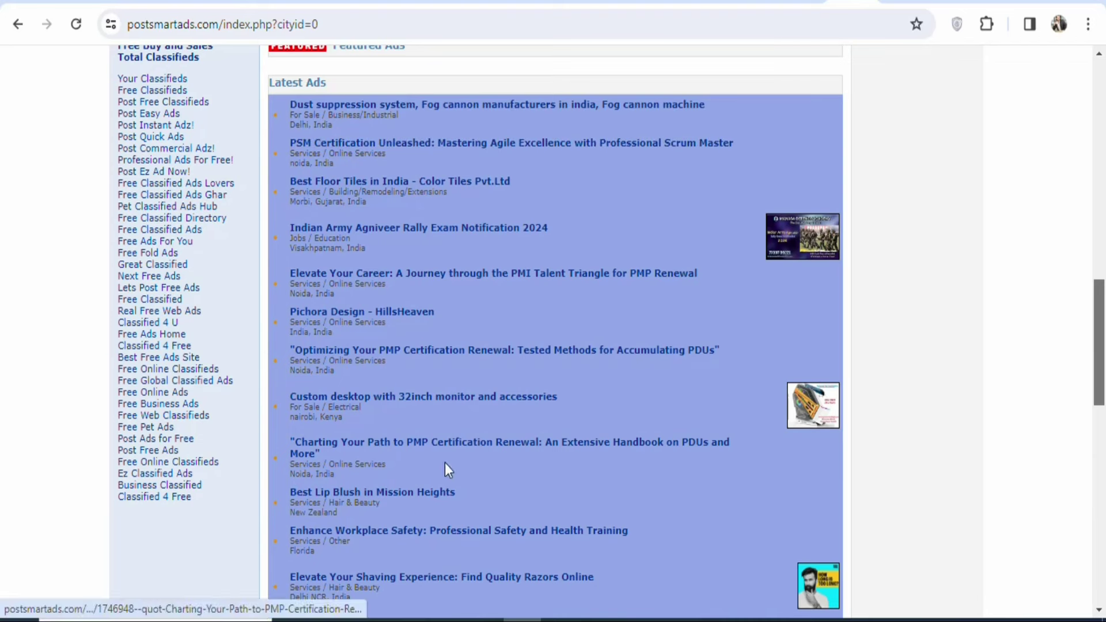
left_click_drag(1098, 331, 943, 135)
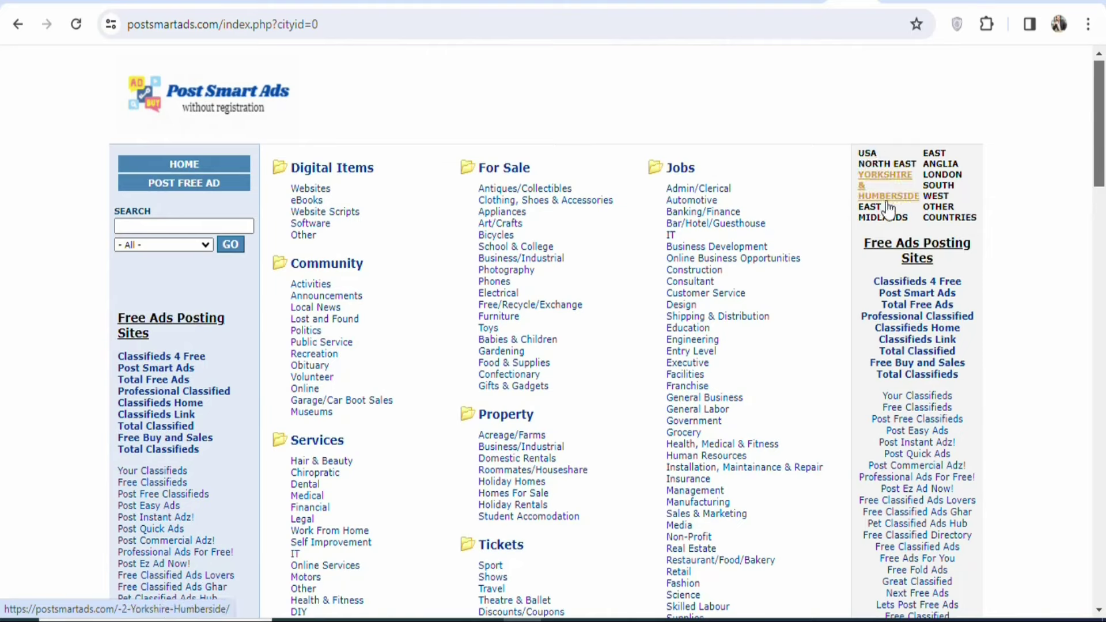
- Start a free ad post under Other Countries and choose USA as its location
left_click(938, 221)
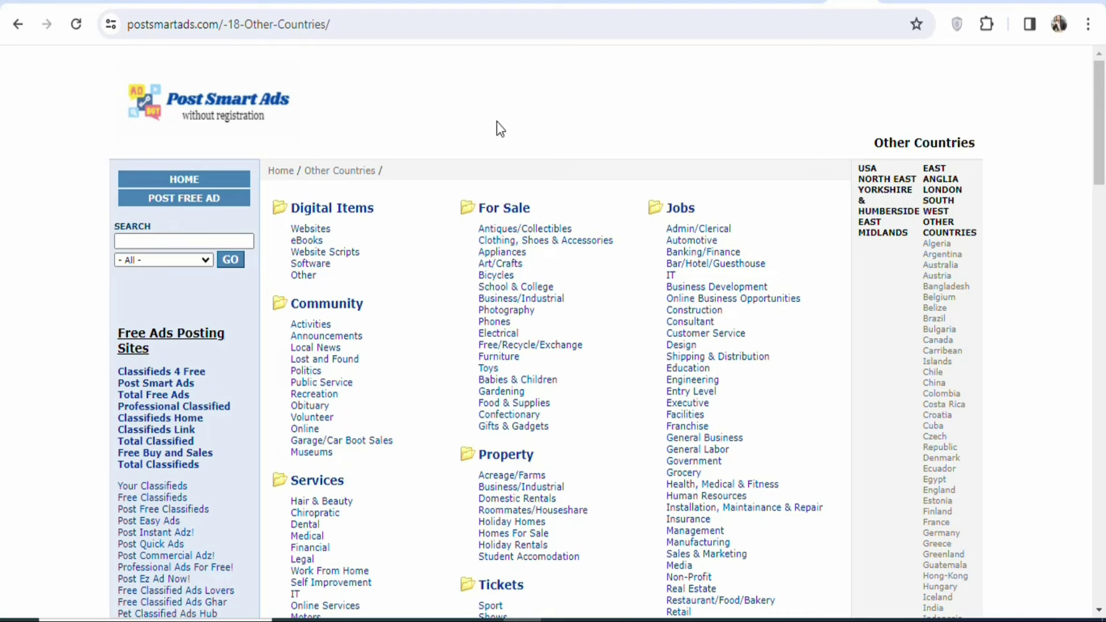
left_click(182, 209)
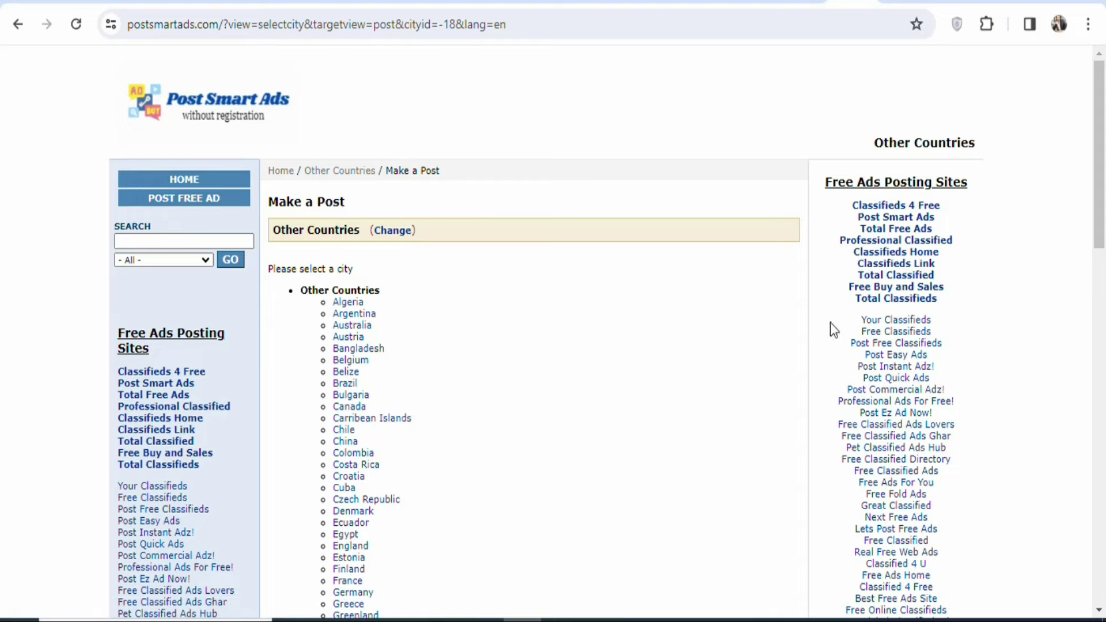
left_click_drag(1097, 219, 1100, 473)
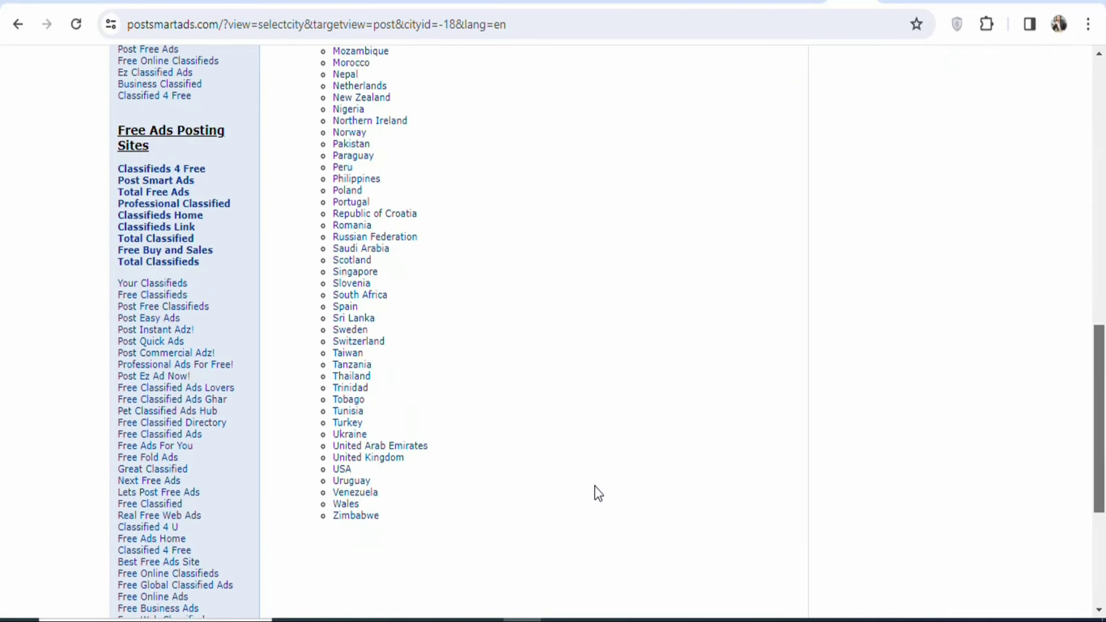
left_click(342, 470)
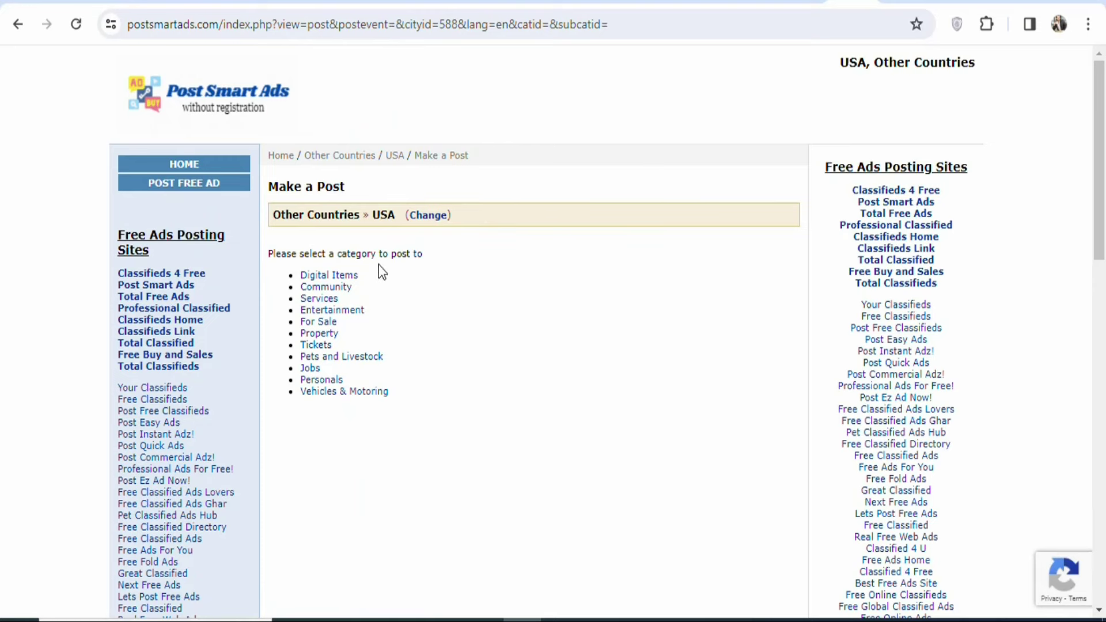
- Choose For Sale and Food & Supplies as the ad's category and subcategory, and look over the post form
left_click(315, 326)
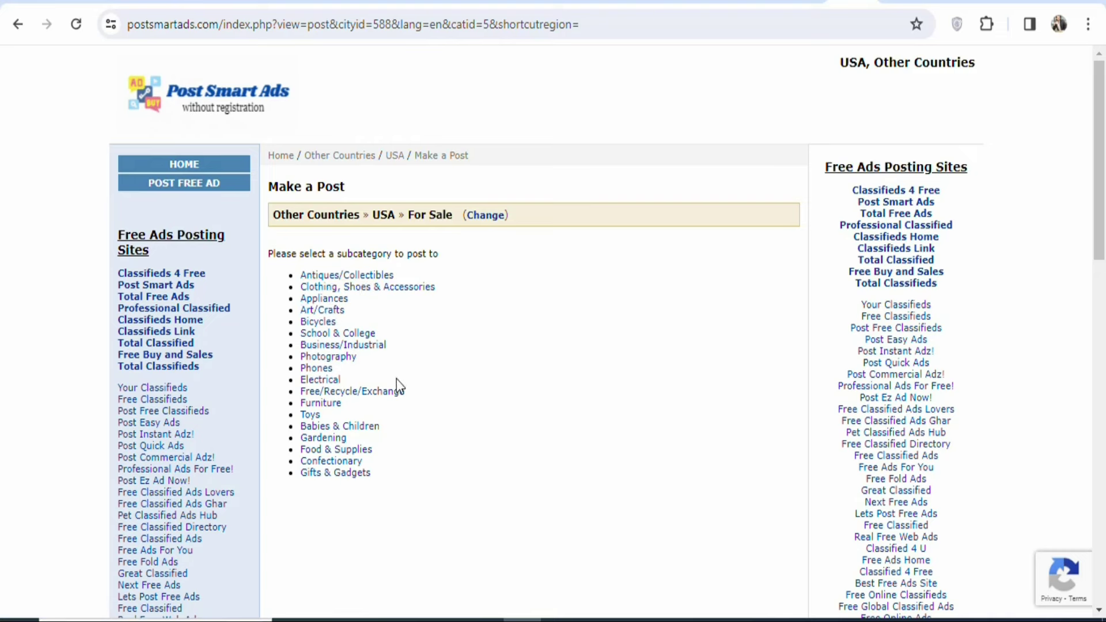
left_click(335, 450)
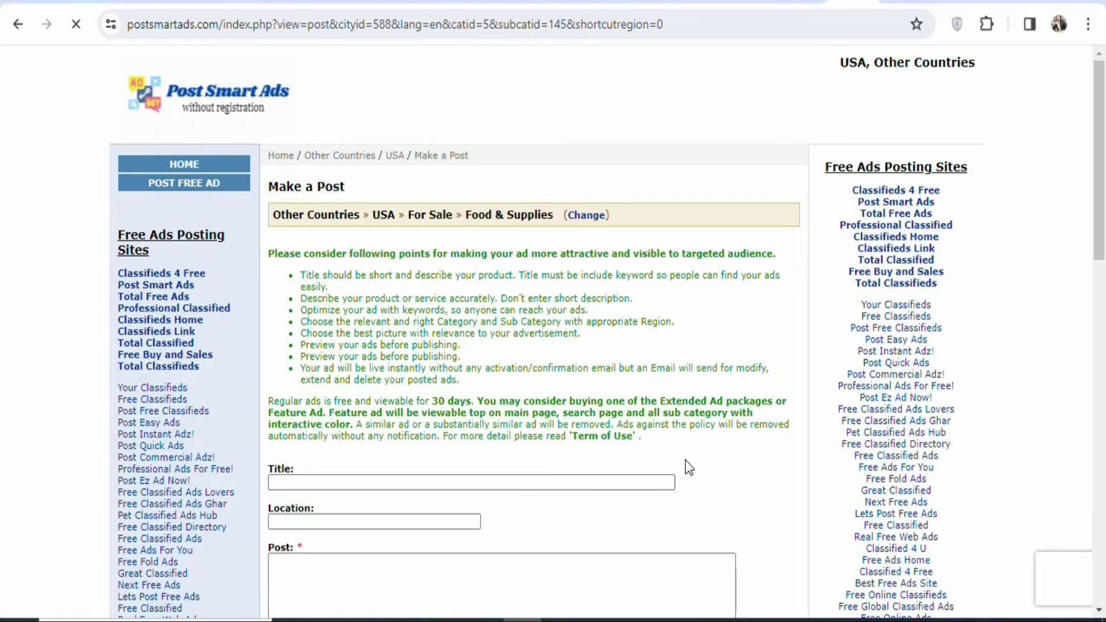
left_click_drag(1100, 157, 1104, 235)
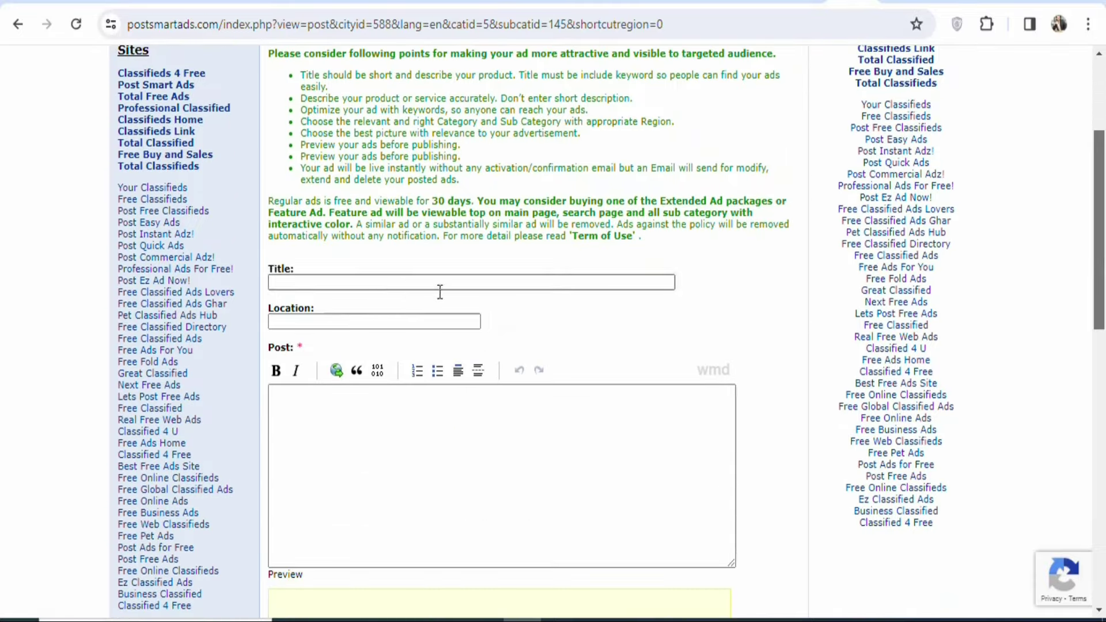
scroll(662, 292, "up", 3)
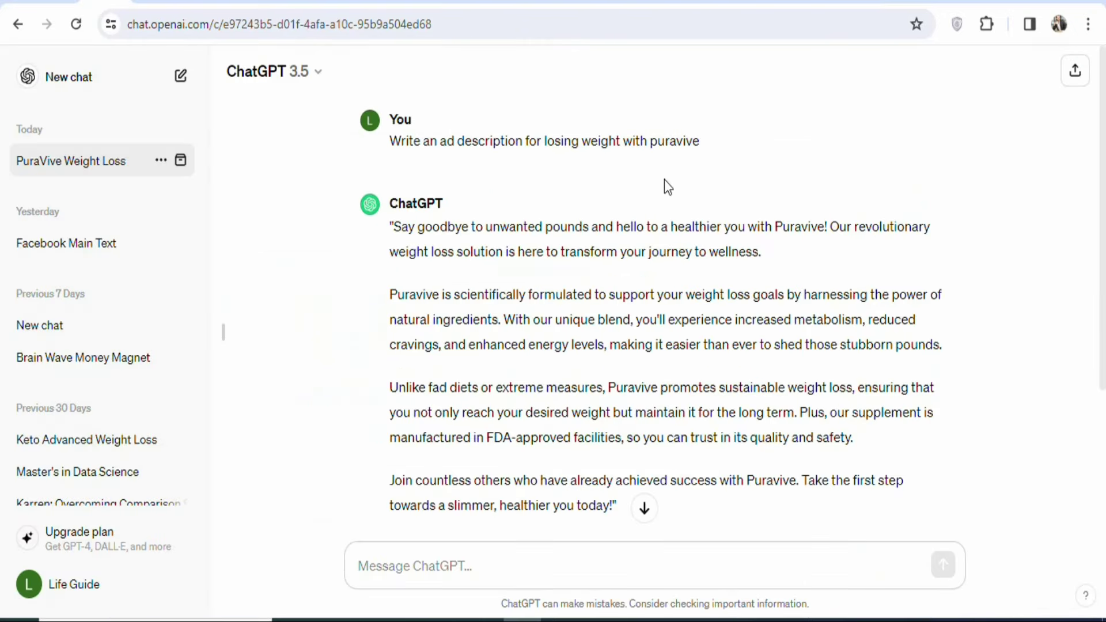
- Copy the title "Discover Your Best Self: Transform Your Body with Puravive!" from the ChatGPT conversation into the ad's Title field
mouse_move(513, 169)
mouse_move(659, 276)
left_click_drag(1102, 161, 1101, 319)
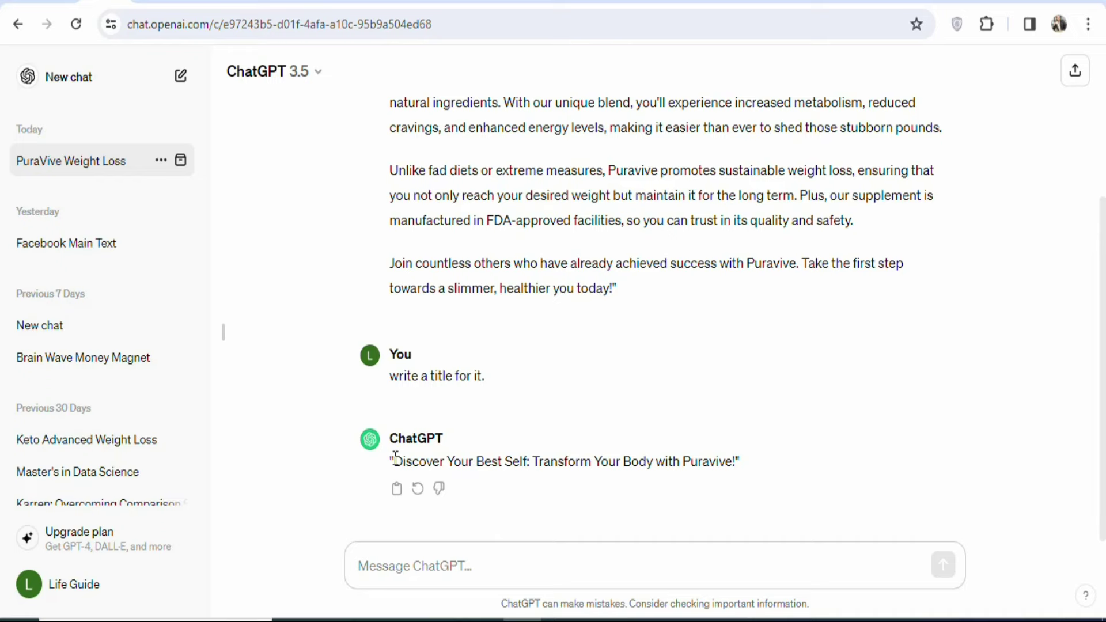
left_click_drag(395, 456, 739, 461)
right_click(672, 234)
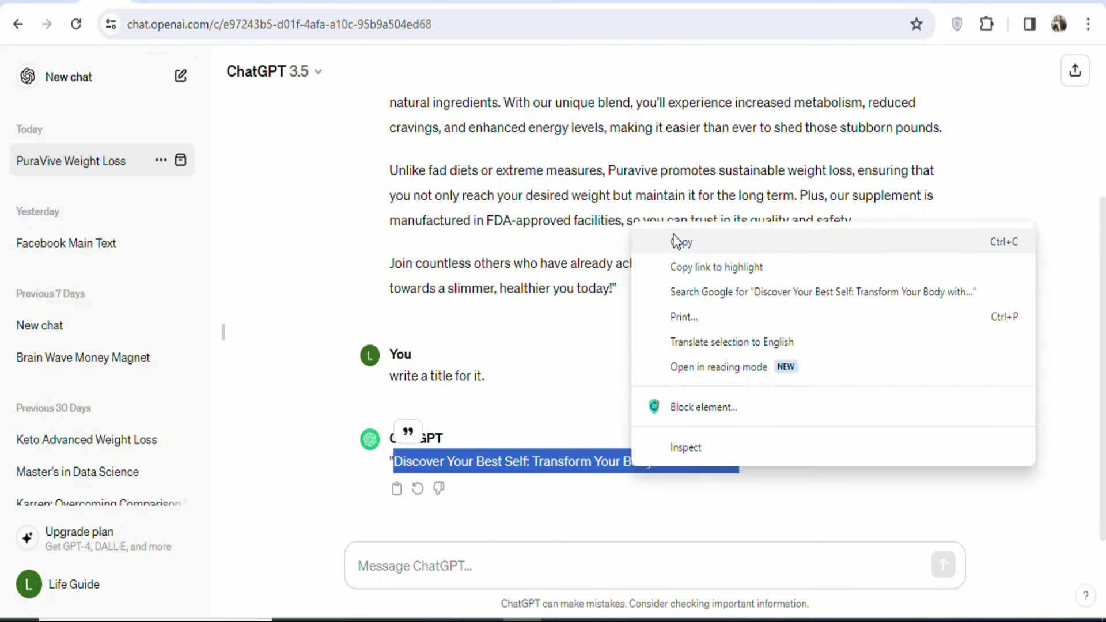
left_click(672, 236)
left_click(851, 5)
left_click(430, 483)
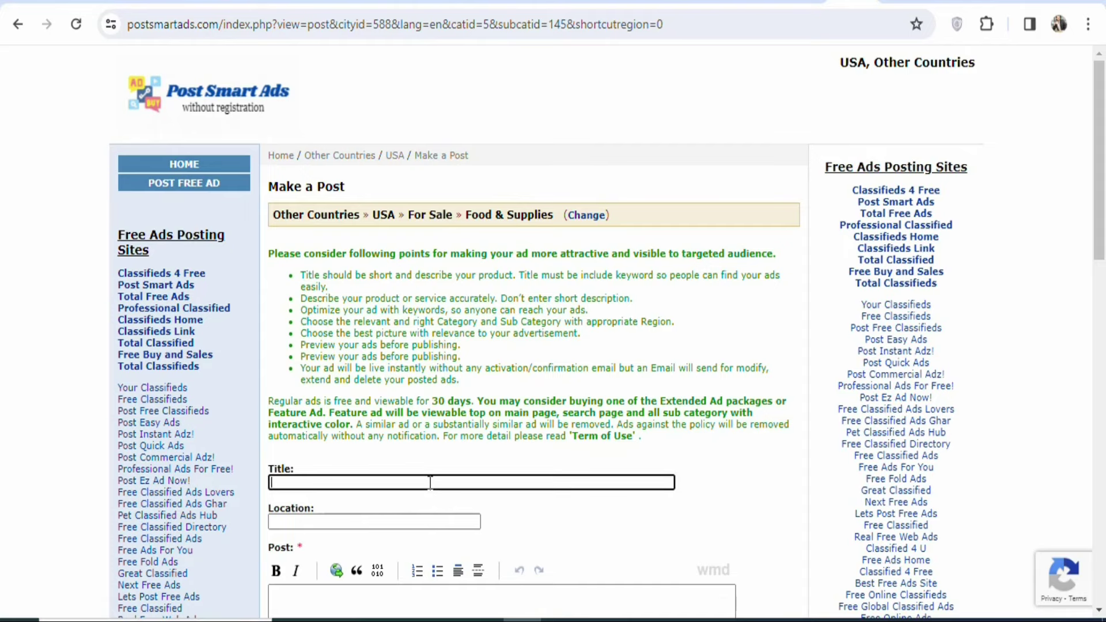
key("ctrl+v")
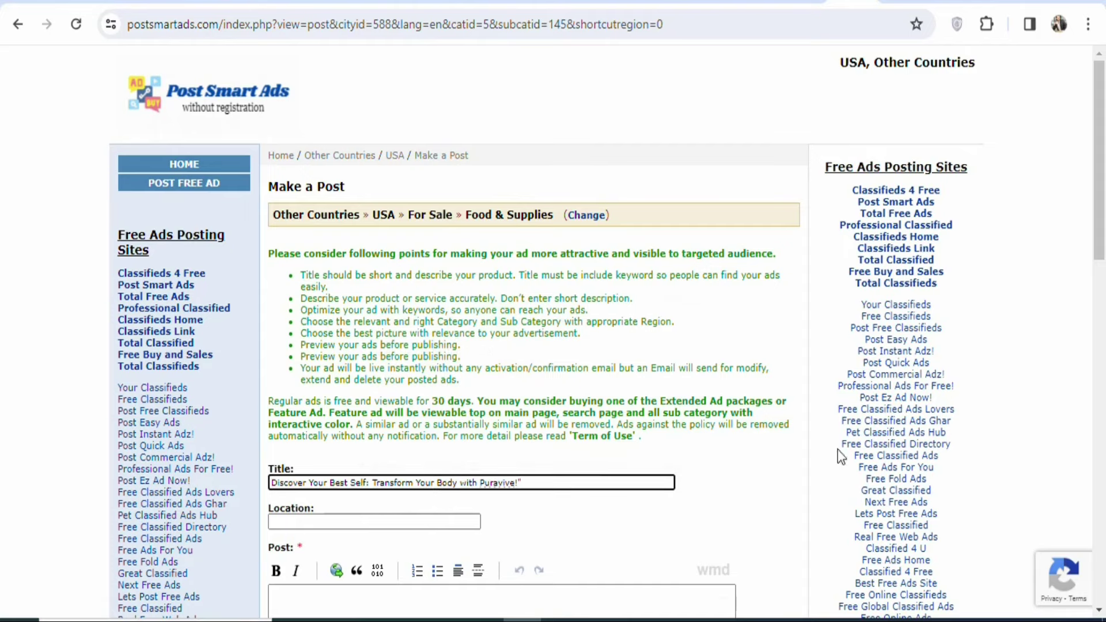
- Copy the full Puravive ad description from ChatGPT into the Post field of the ad form
scroll(839, 451, "down", 3)
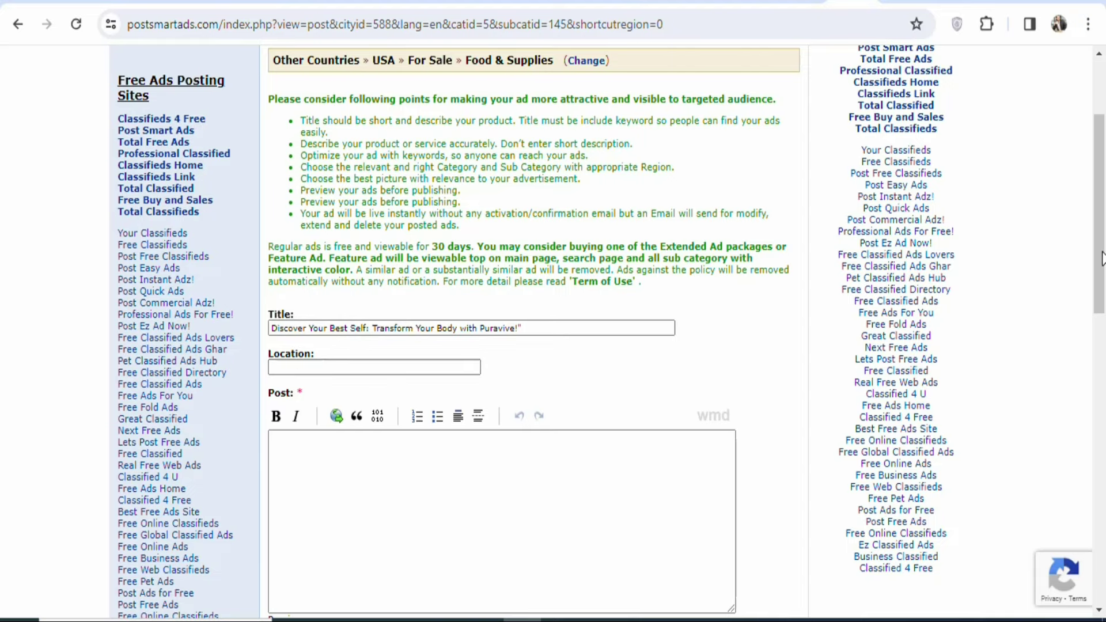
scroll(1101, 259, "down", 3)
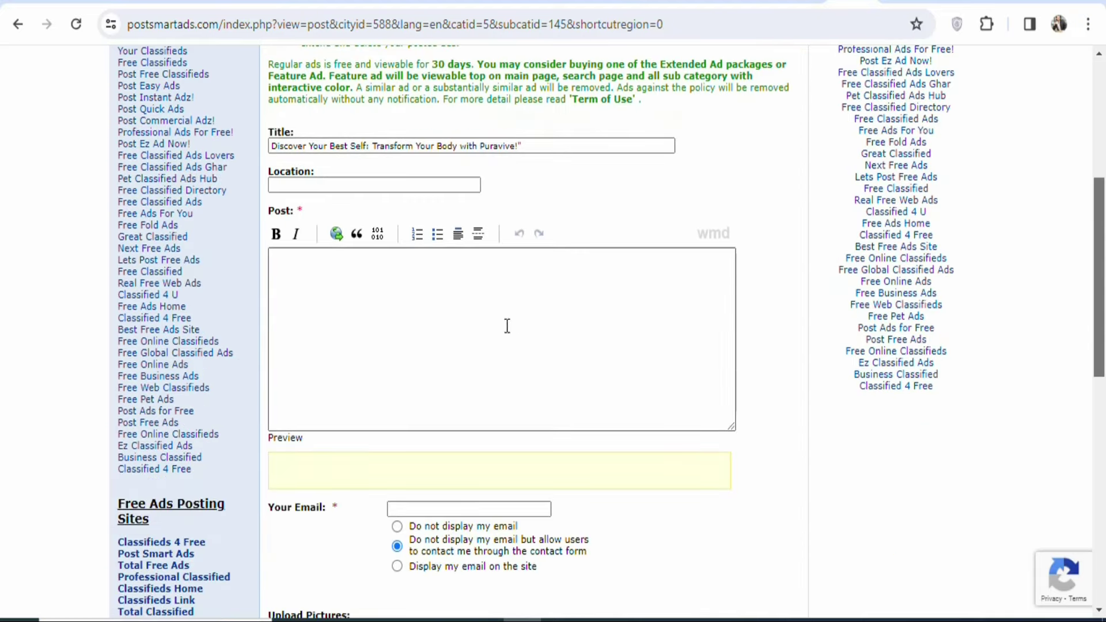
key("ctrl+Tab")
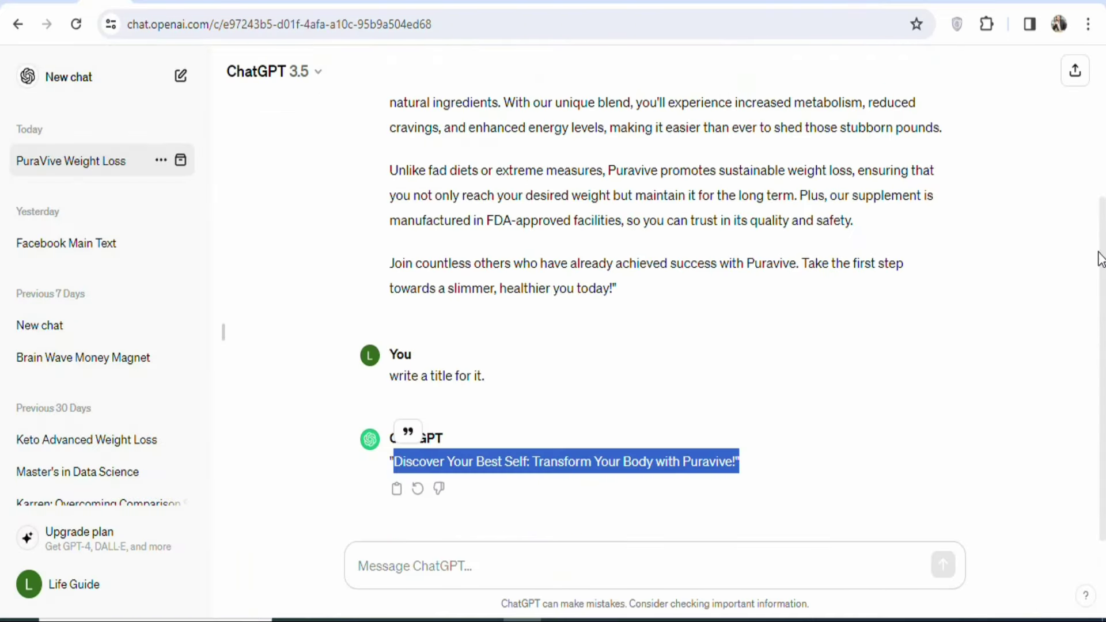
scroll(613, 190, "up", 2)
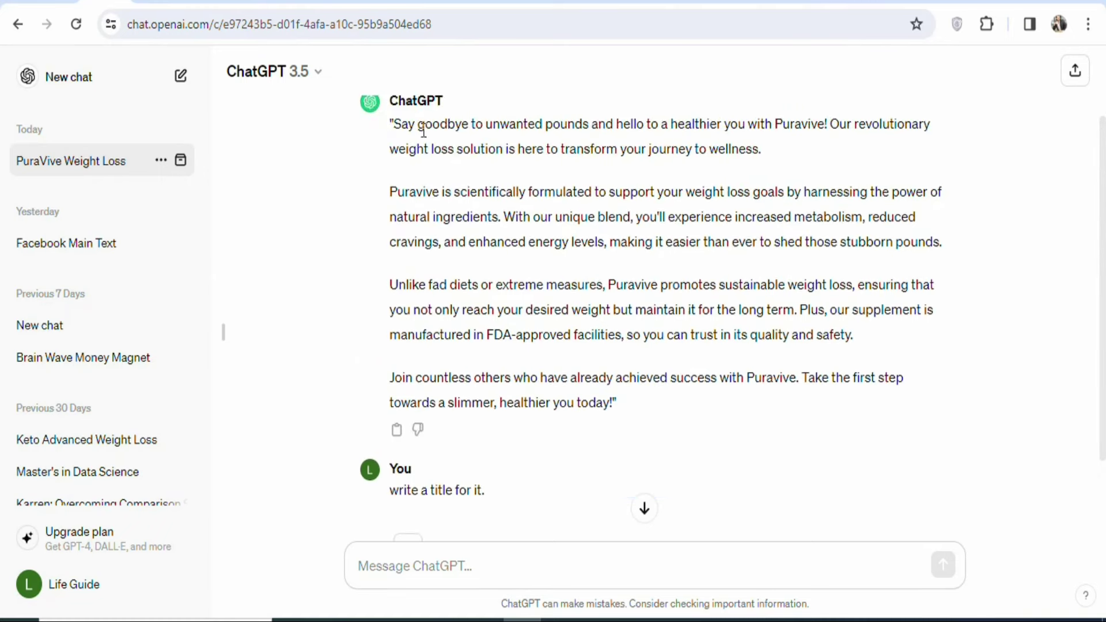
left_click_drag(392, 124, 653, 392)
key("ctrl+c")
key("ctrl+Tab")
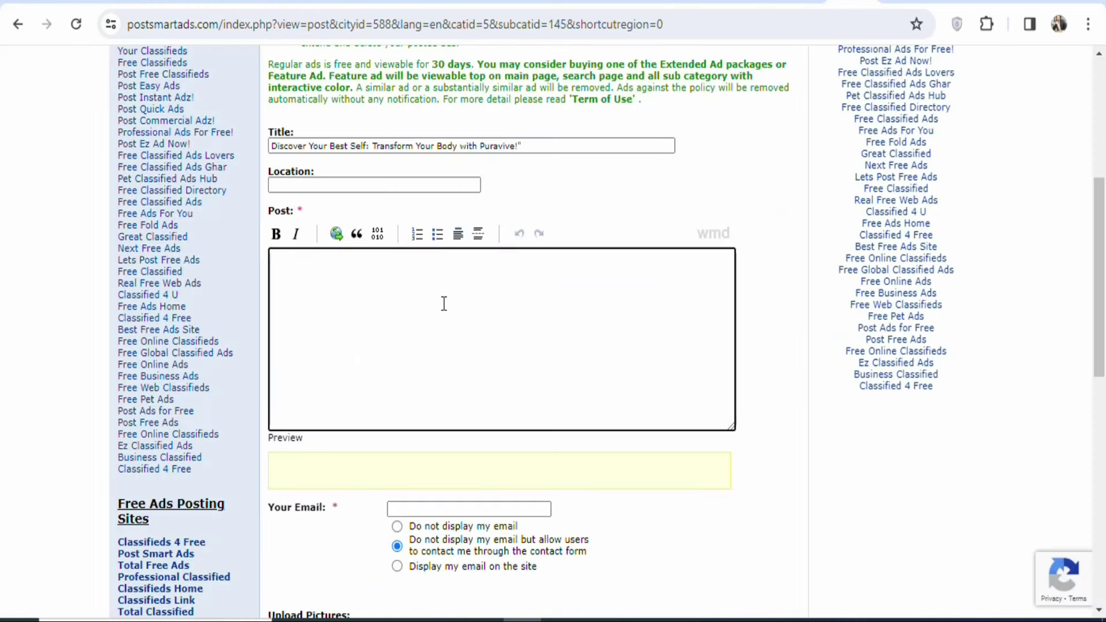
key("ctrl+v")
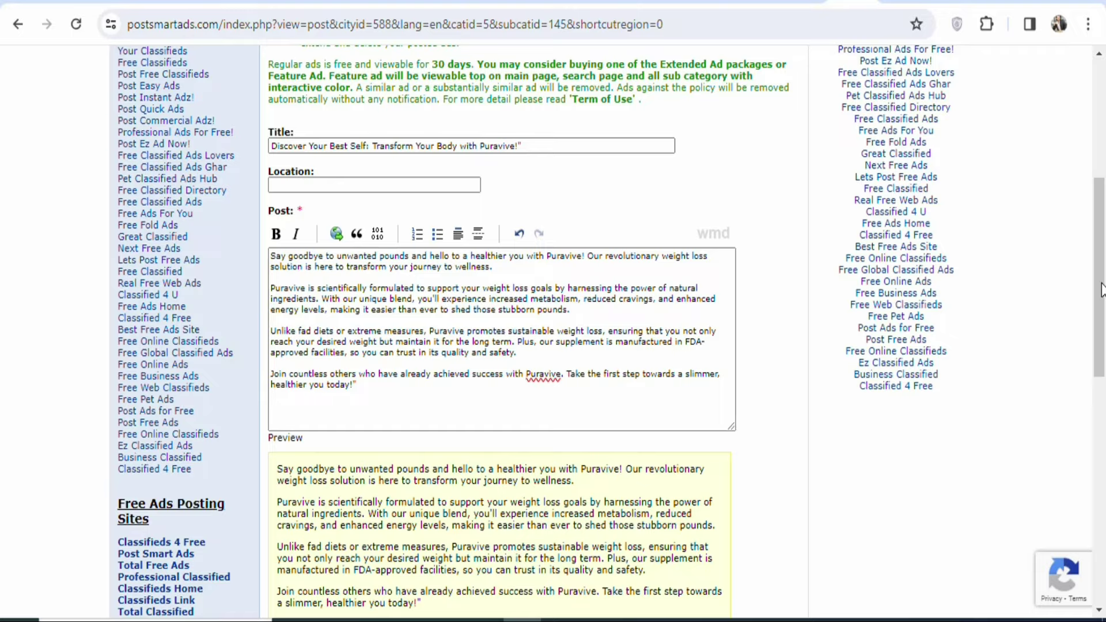
- Add "Click here to learn more!" at the end of the ad description
scroll(1094, 266, "down", 2)
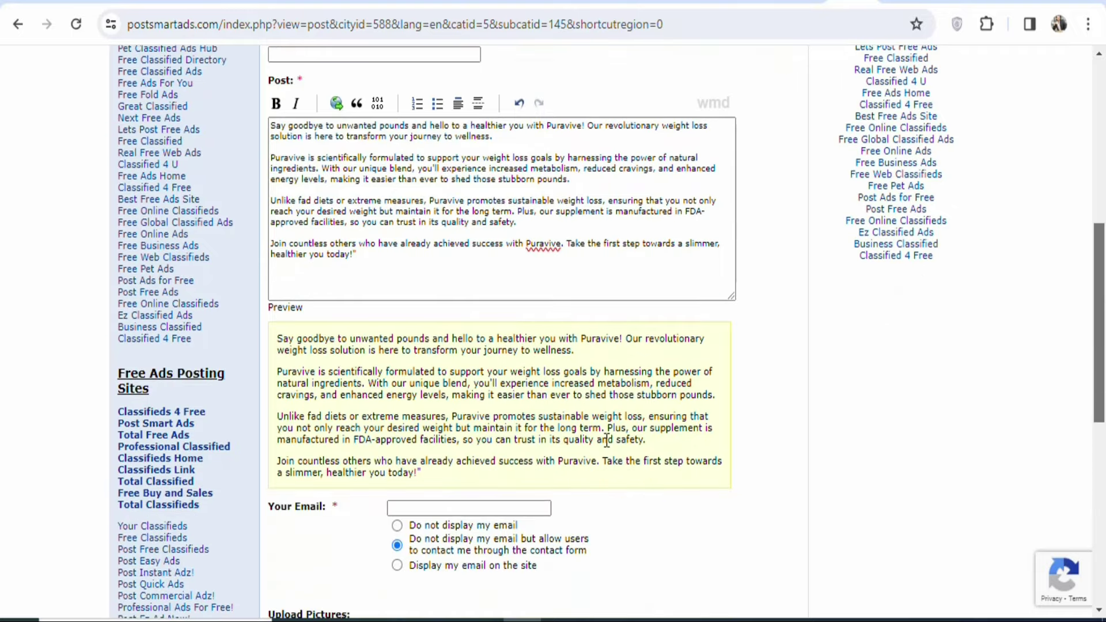
scroll(375, 338, "up", 1)
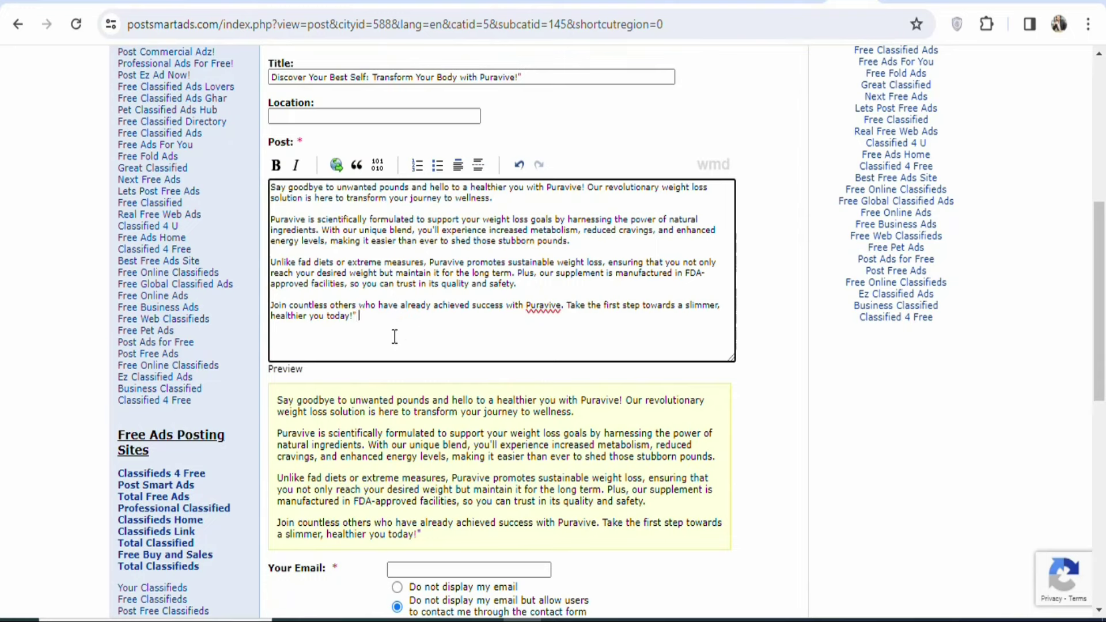
type("Click here to learn more!")
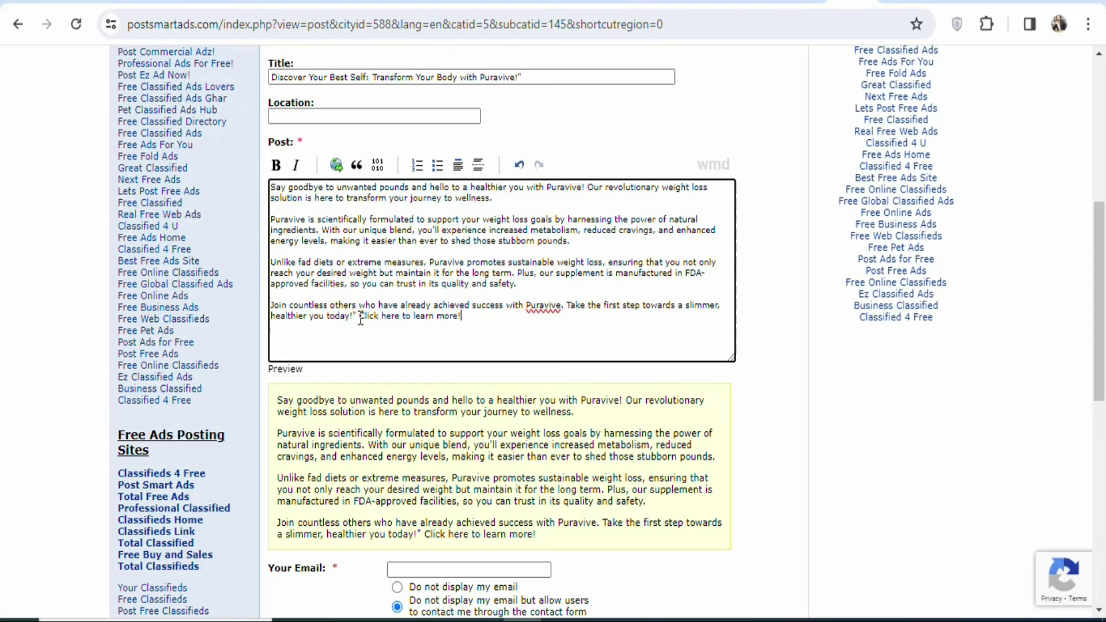
- Turn the phrase "Click here to learn more!" into a hyperlink to the Puravive affiliate link at puravive.com/explore
left_click_drag(361, 318, 482, 327)
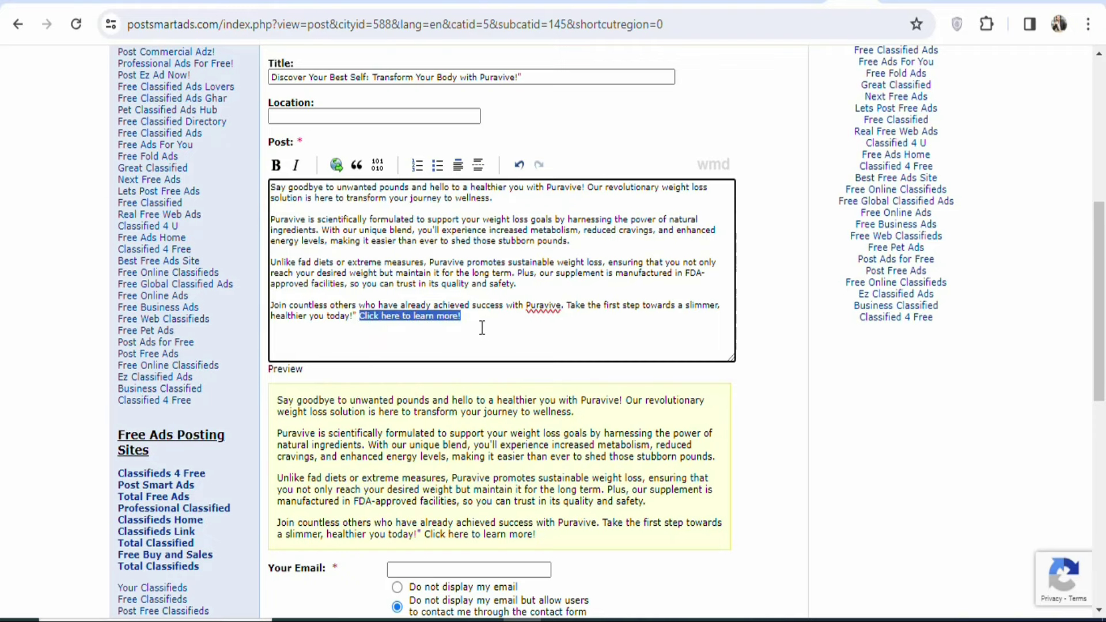
left_click(338, 165)
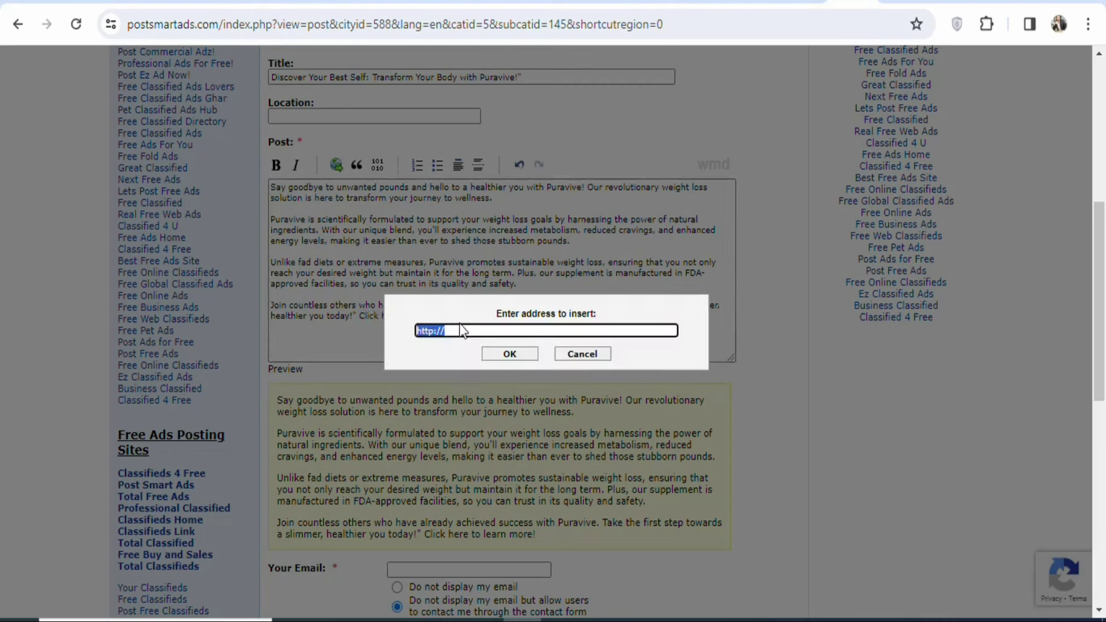
left_click(458, 330)
key("BackSpace")
key("BackSpace")
key("BackSpace")
key("BackSpace")
key("BackSpace")
key("BackSpace")
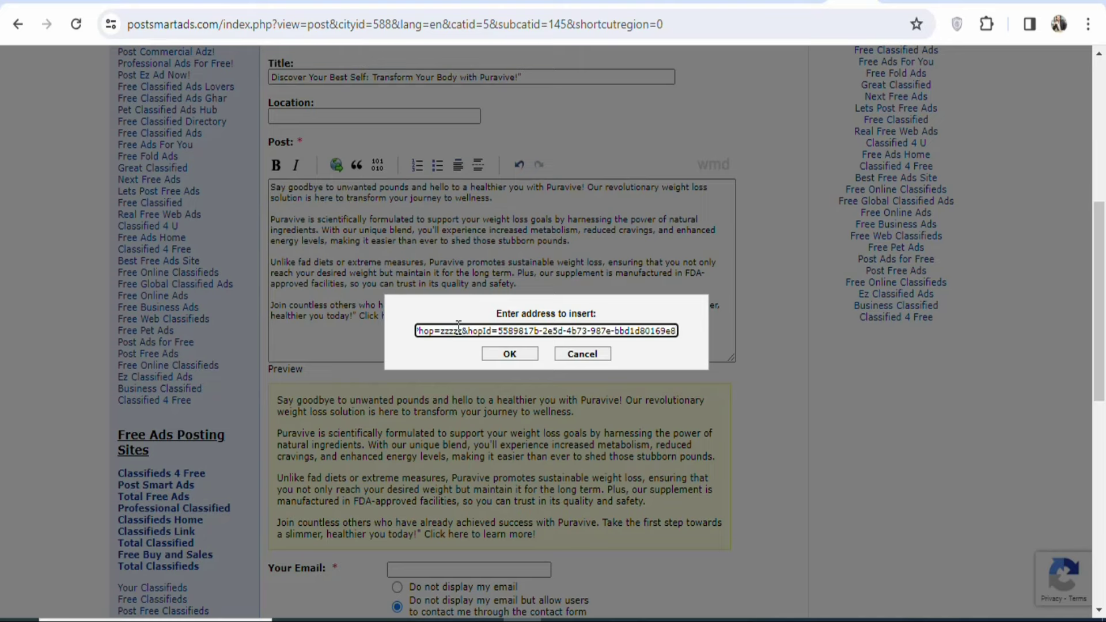
left_click(519, 358)
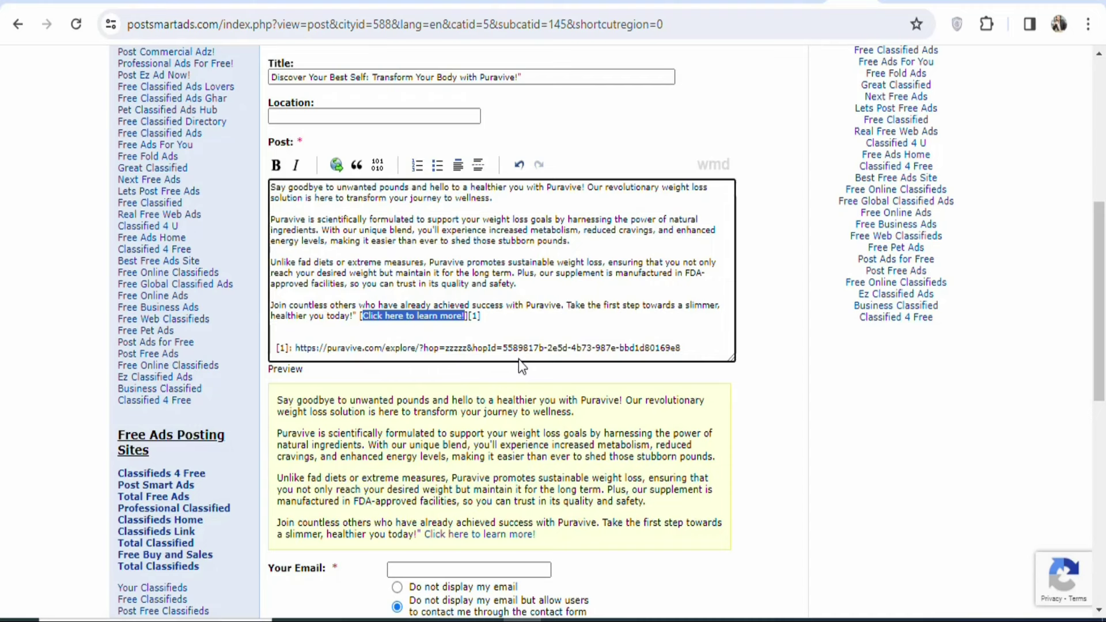
left_click(634, 307)
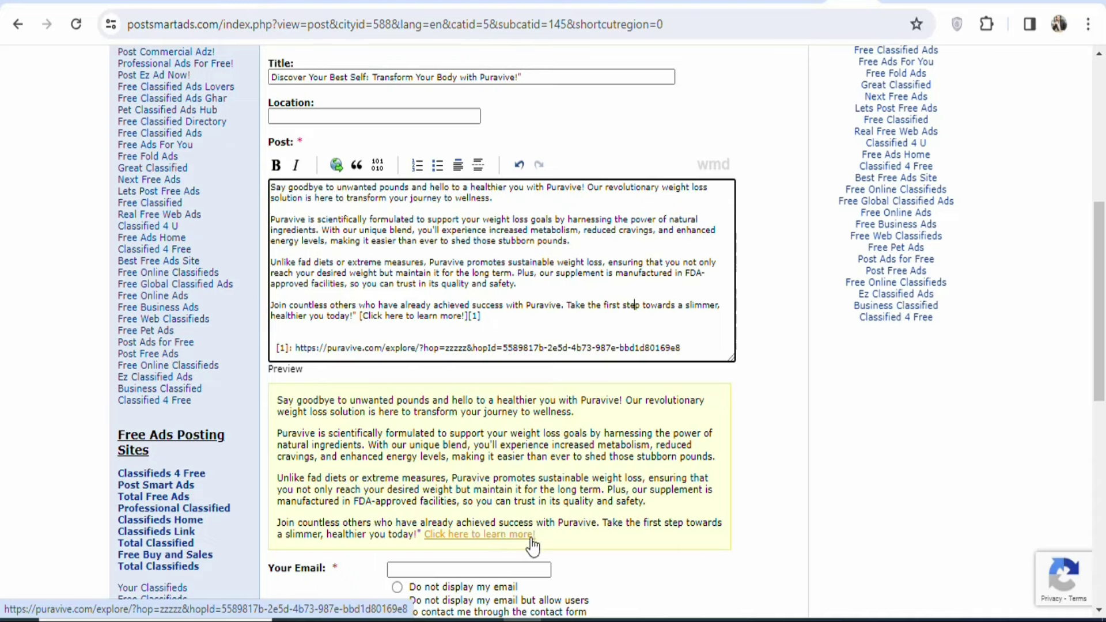
- Fill in the contact e-mail address in the Your Email field
left_click_drag(1101, 259, 1087, 349)
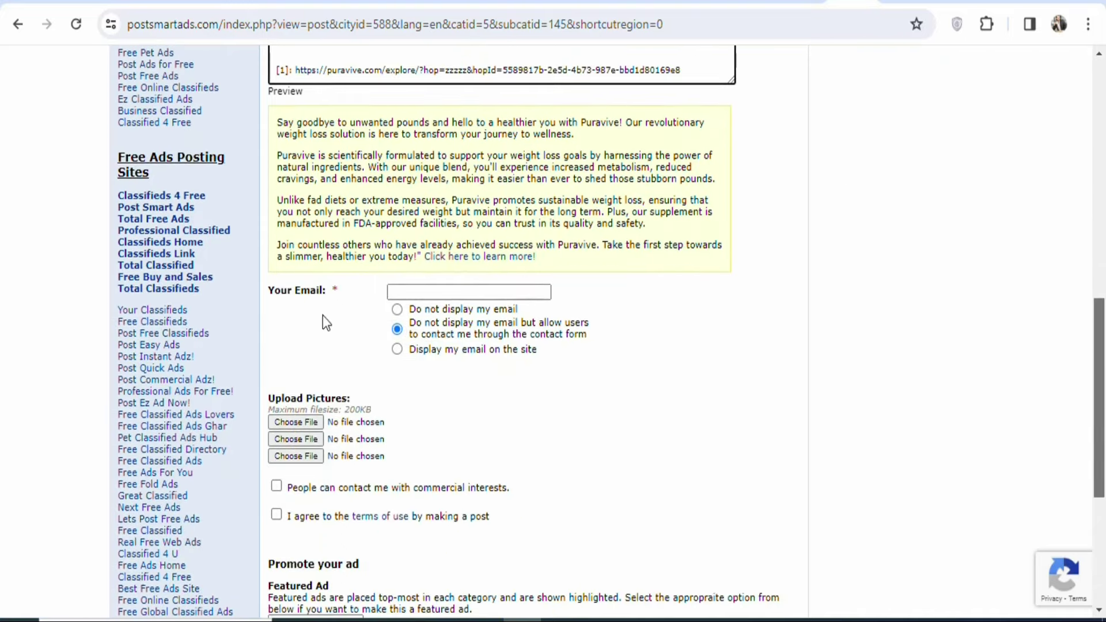
left_click(405, 292)
key("ctrl+v")
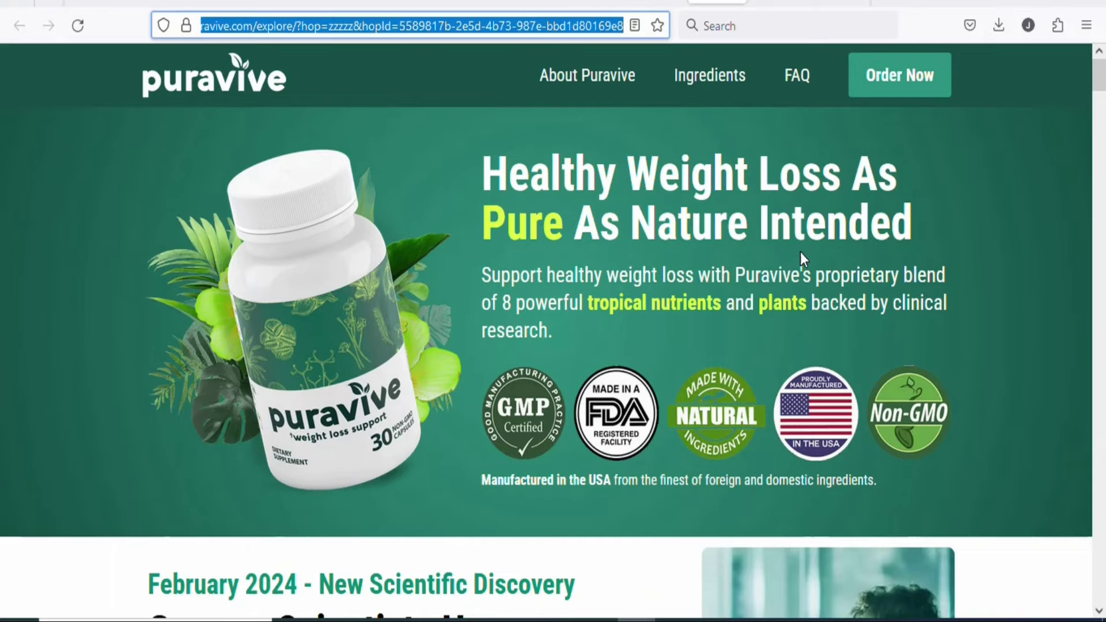
- Search Google Images for puravive and save product pictures, including the Times-Standard three-bottle image
left_click(886, 184)
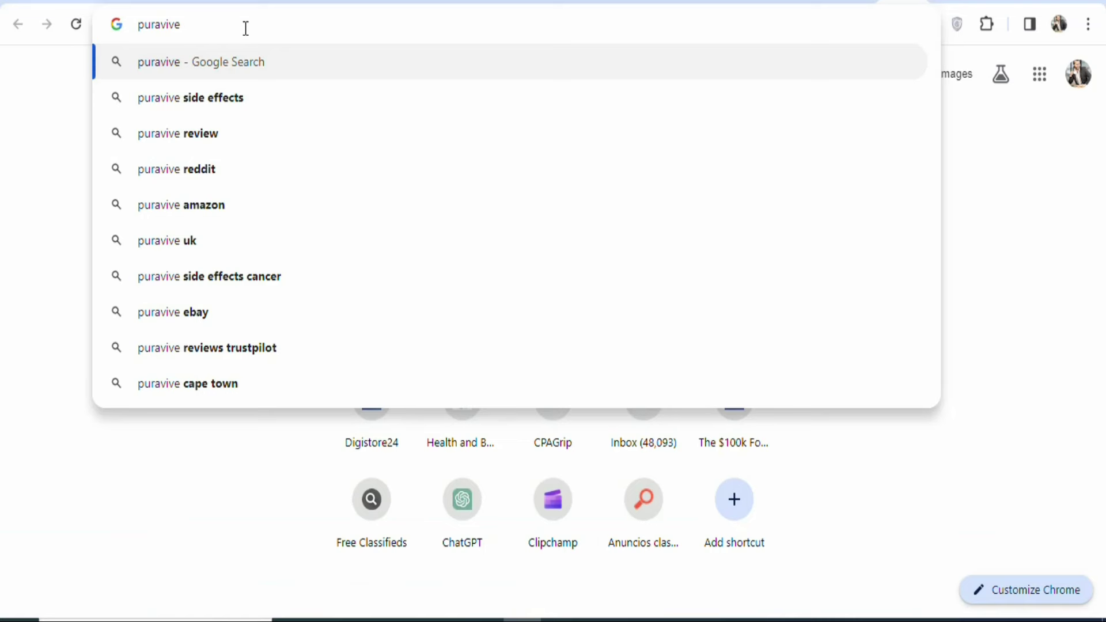
key("Return")
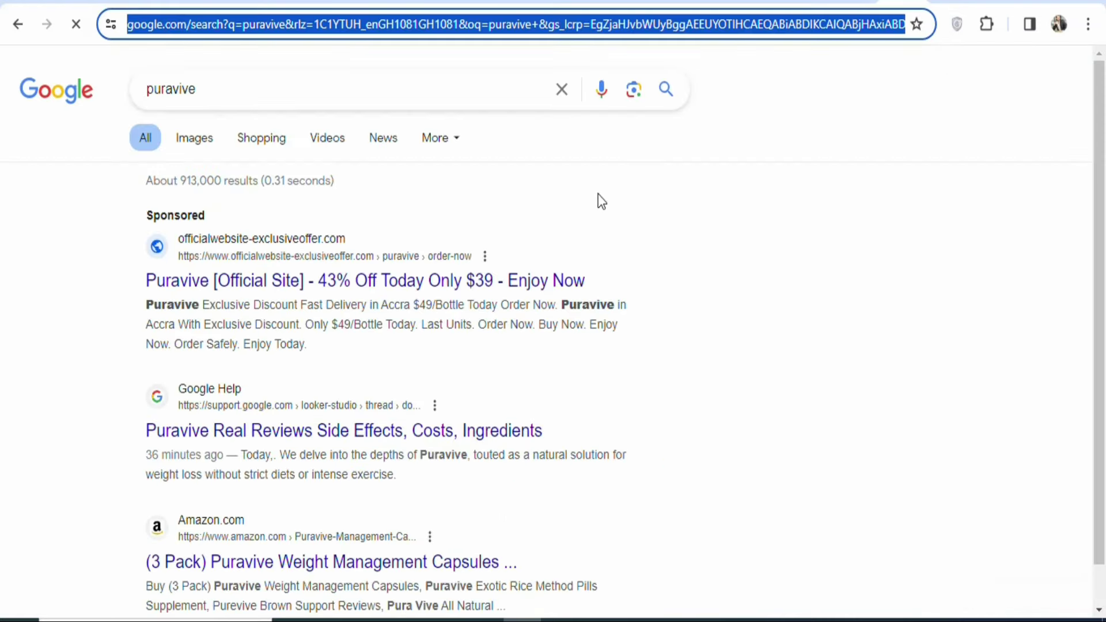
left_click(195, 144)
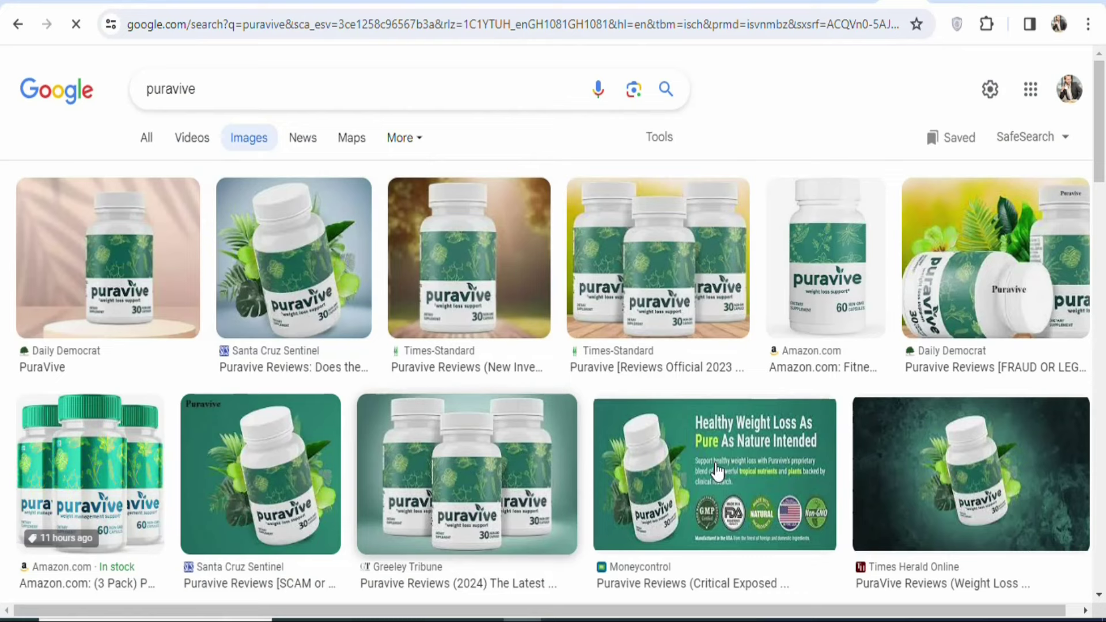
right_click(314, 271)
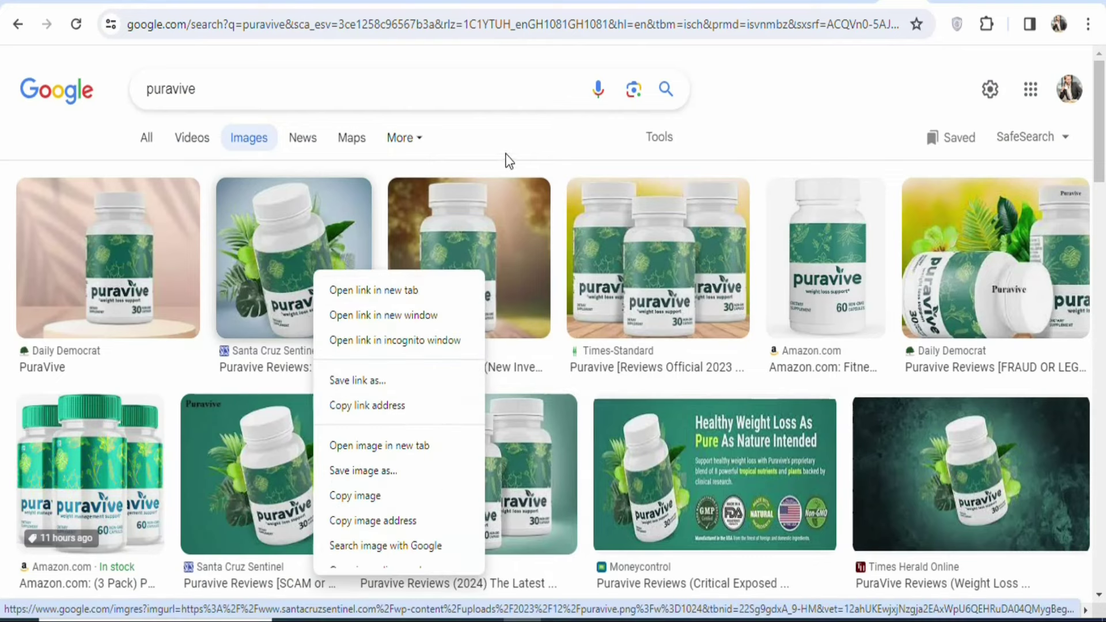
left_click(772, 142)
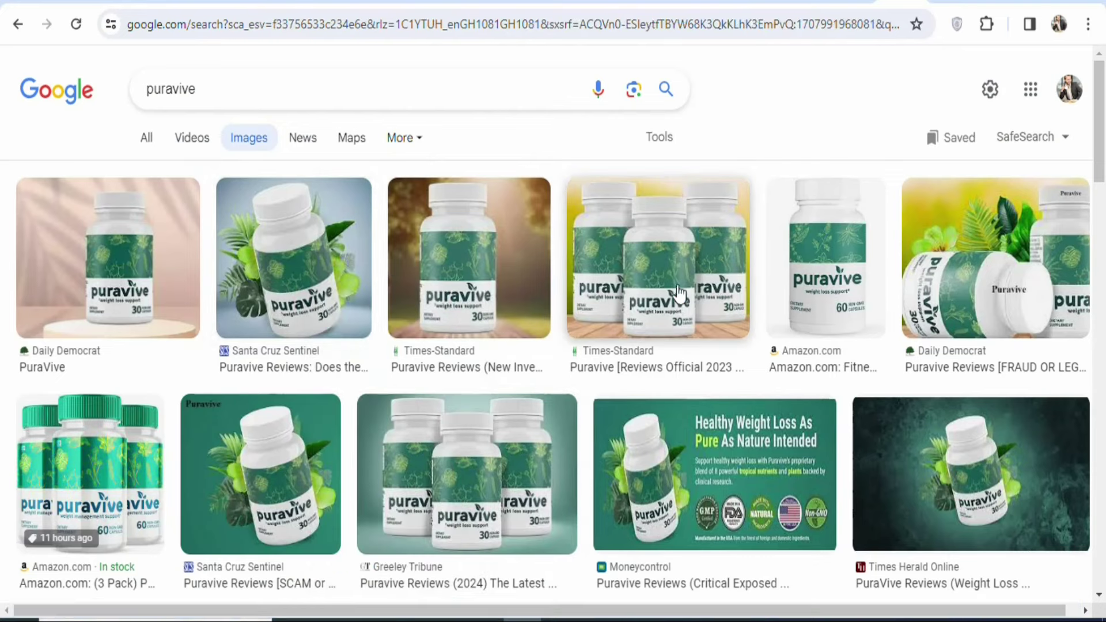
right_click(673, 281)
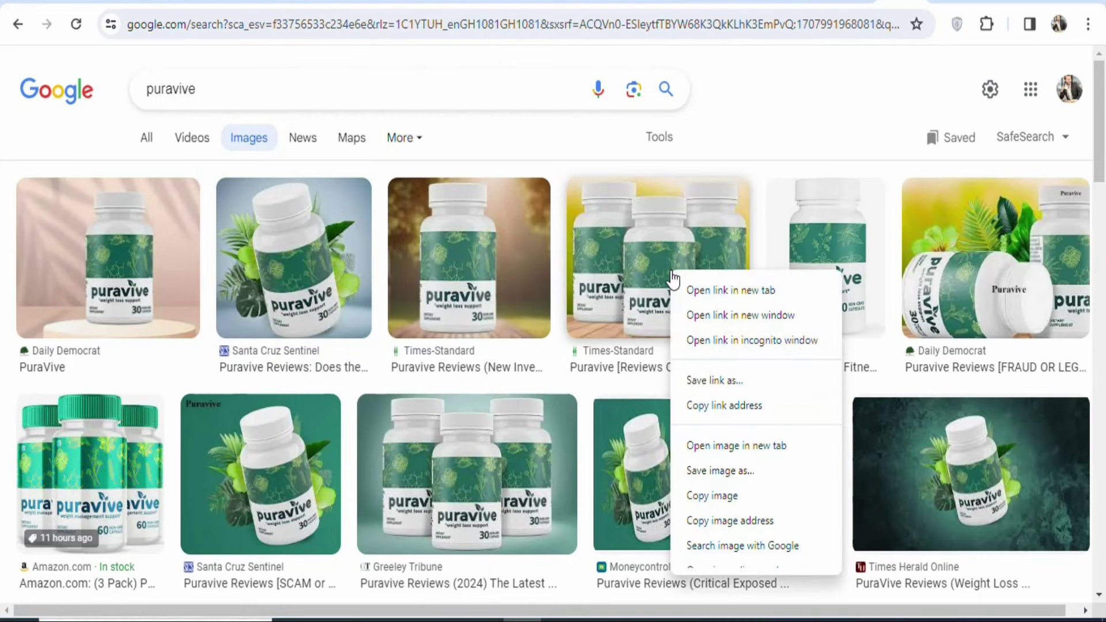
left_click(716, 471)
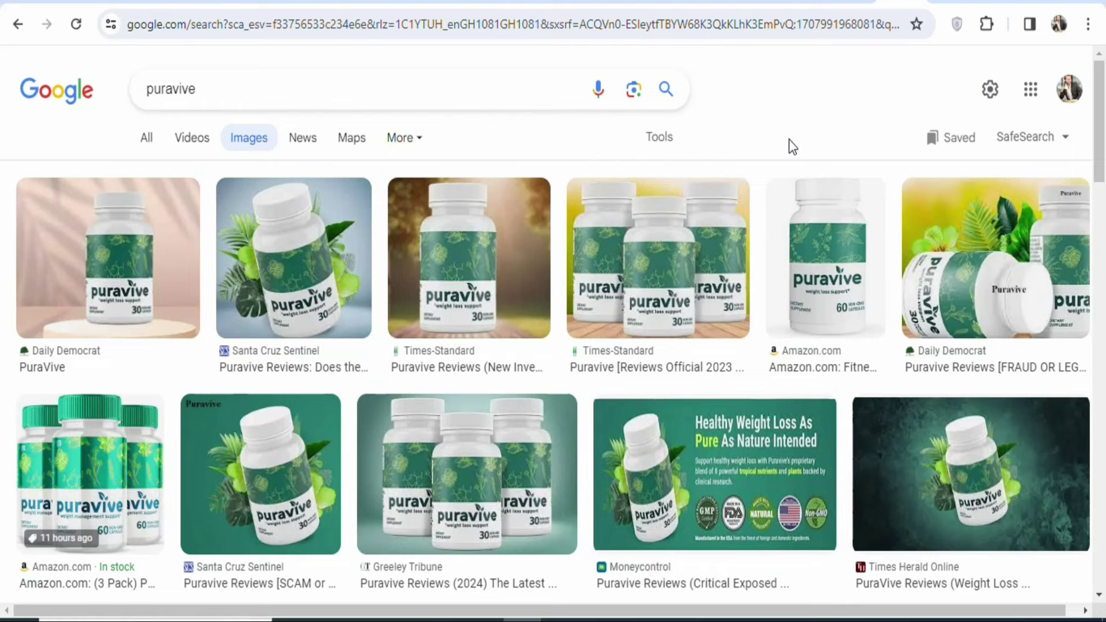
- Return to the ad form and attach download (6).jpg as the first picture
key("ctrl+Tab")
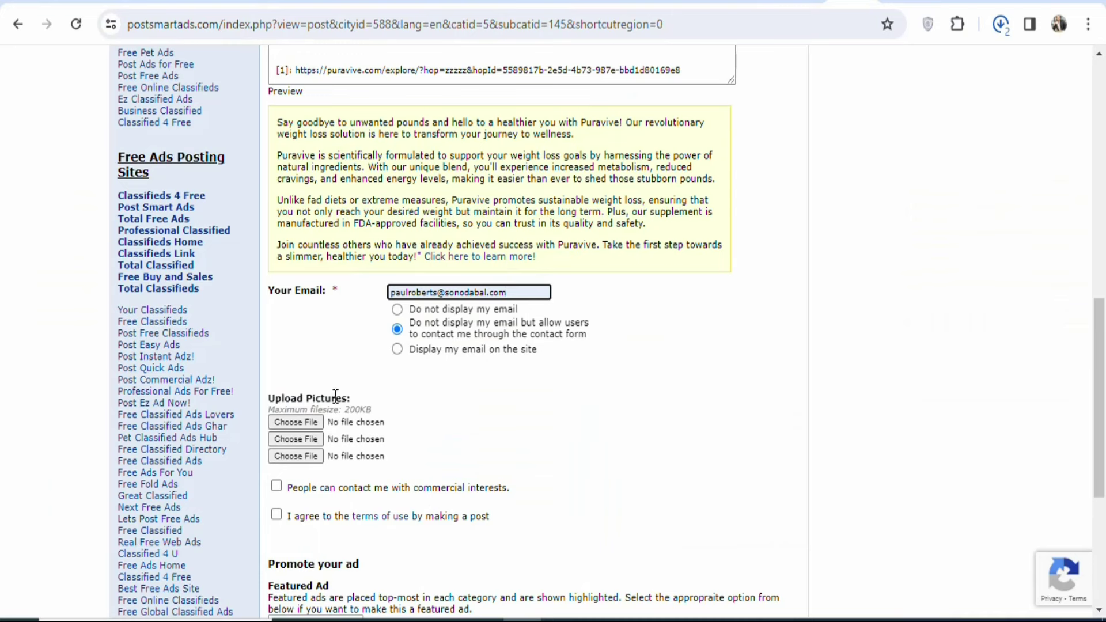
left_click(294, 423)
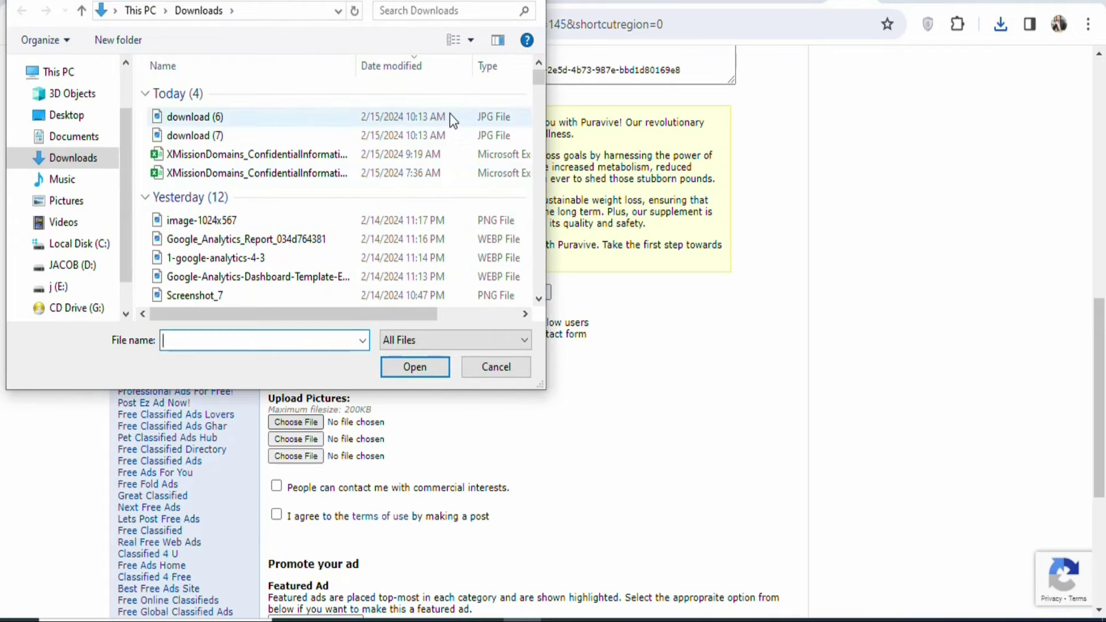
left_click(441, 116)
left_click(414, 368)
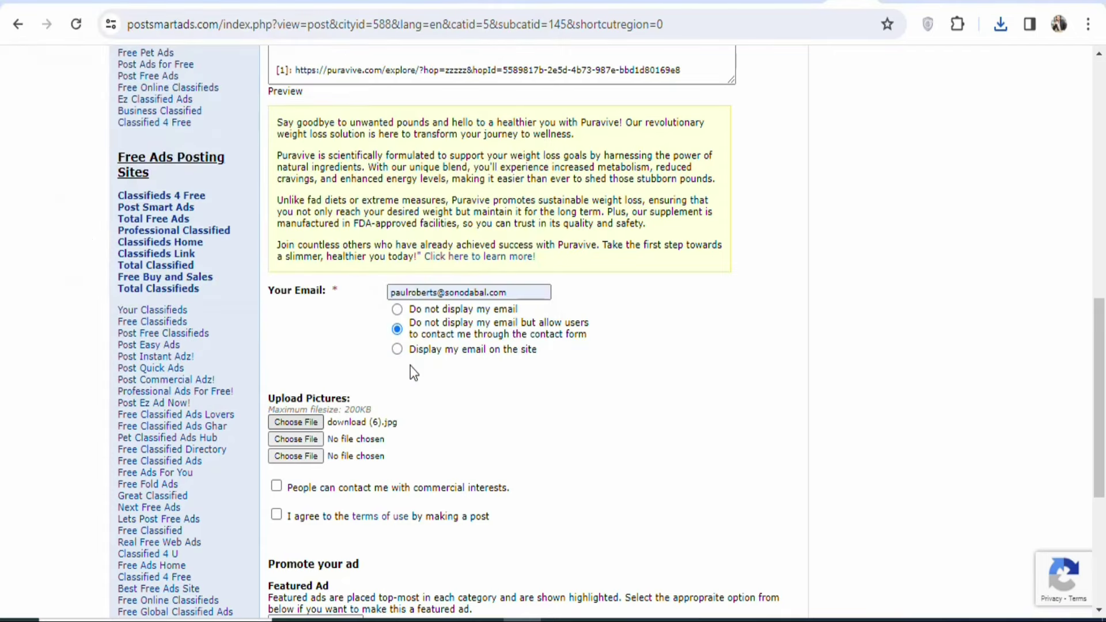
- Attach download (6).jpg as the second picture of the ad
left_click(305, 441)
left_click(357, 117)
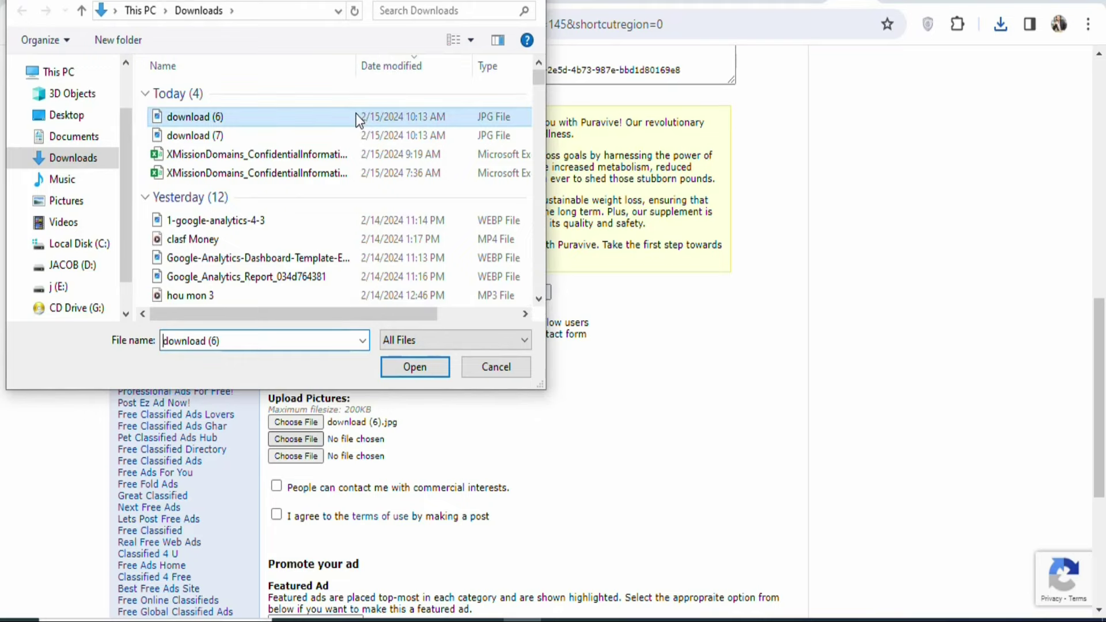
left_click(411, 367)
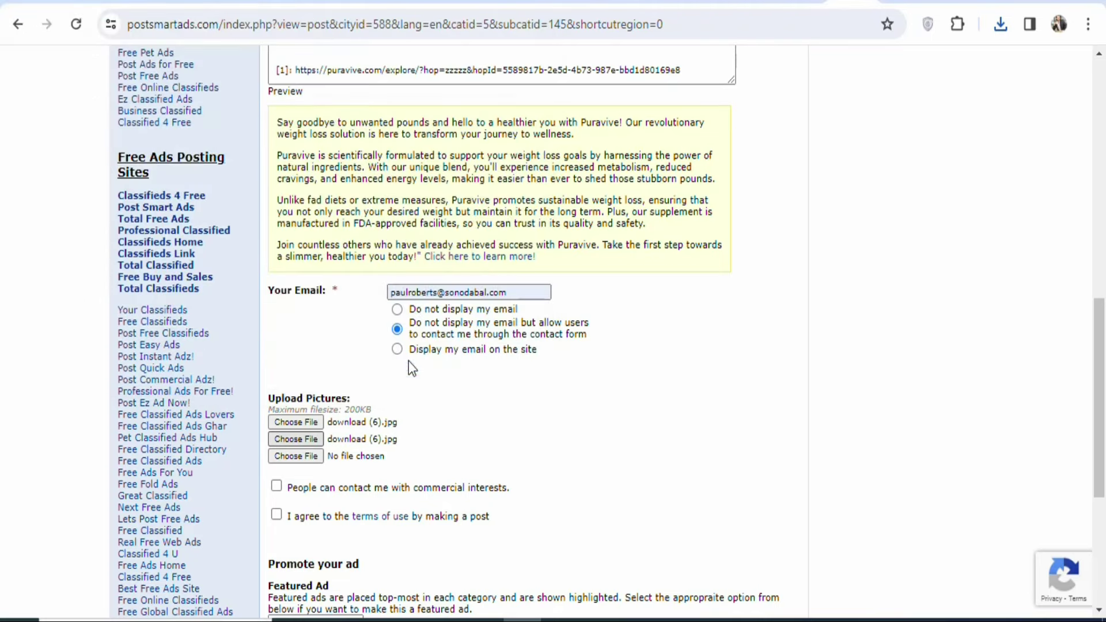
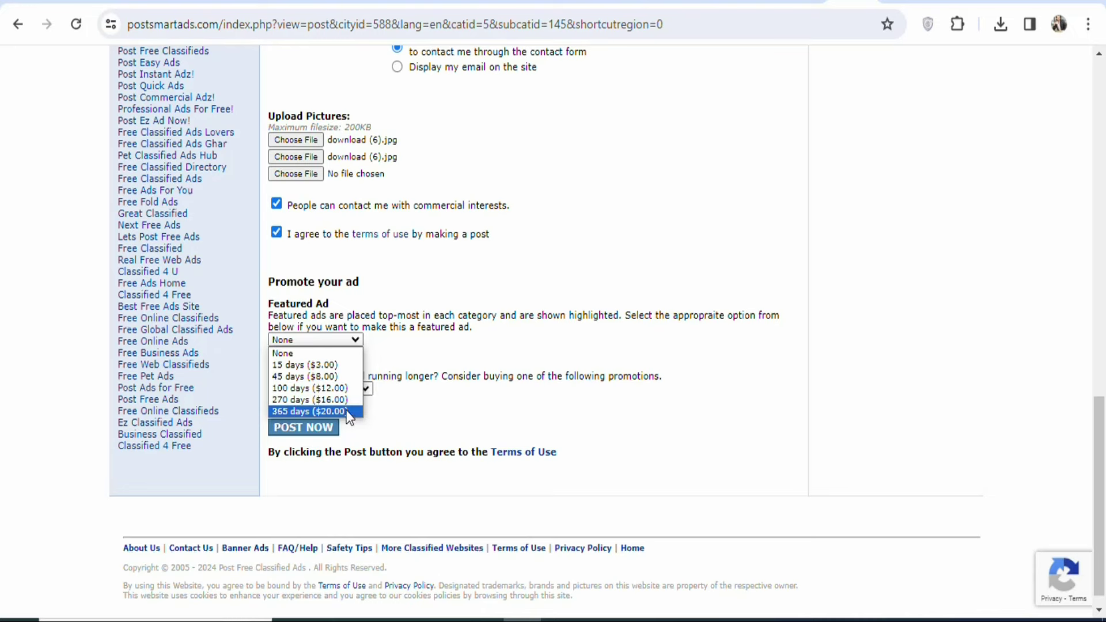
- Look through the Featured Ad and Extended Ad durations, keep both at None, and post the ad
left_click(416, 364)
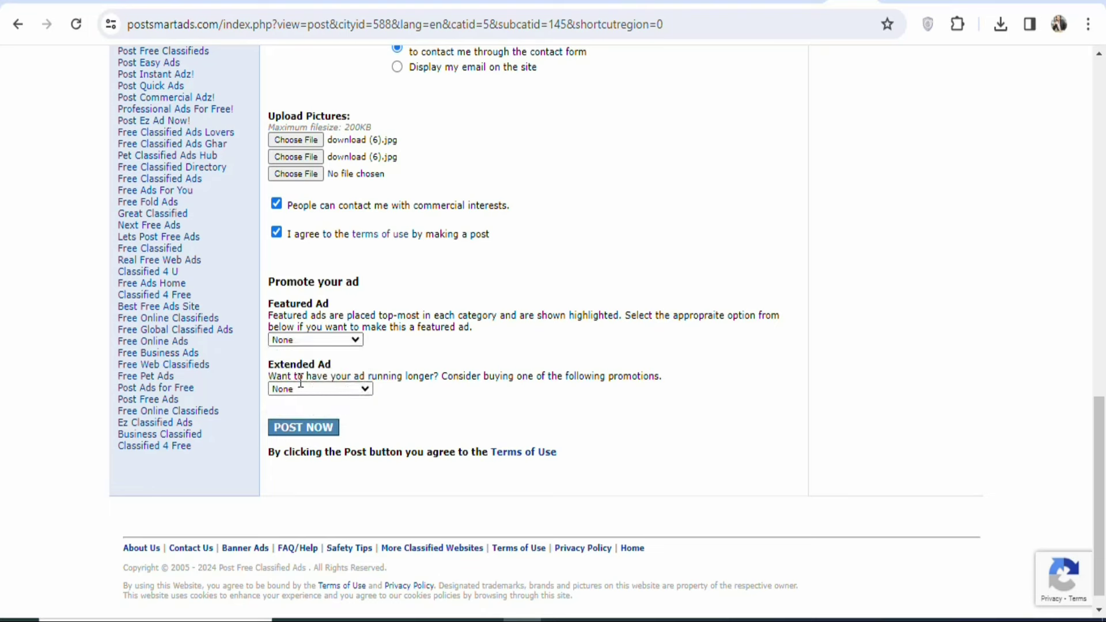
left_click(361, 389)
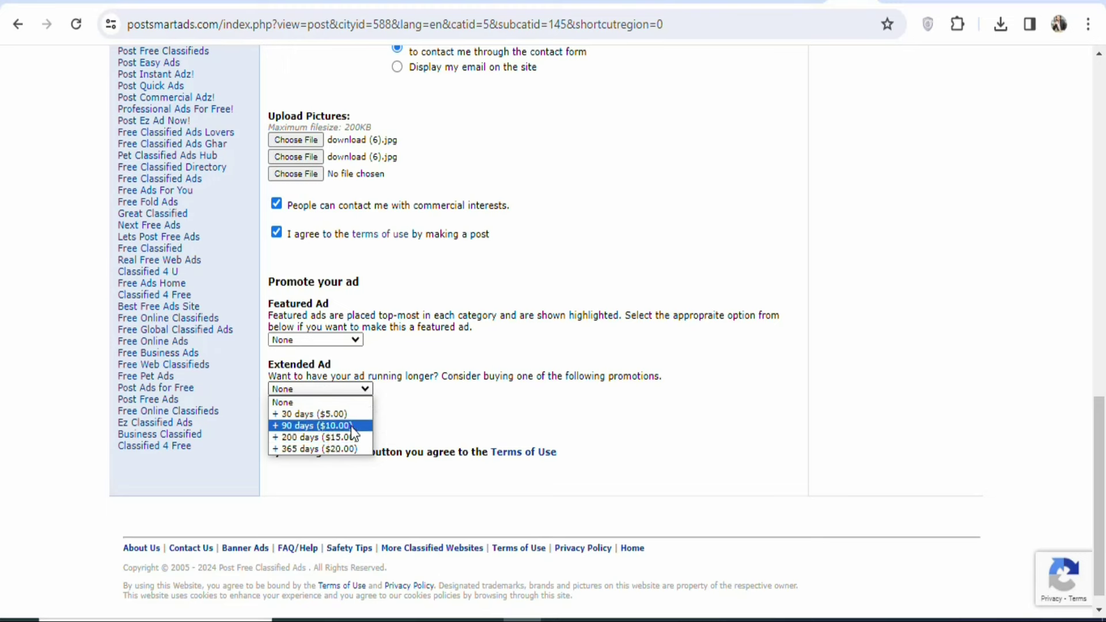
left_click(404, 409)
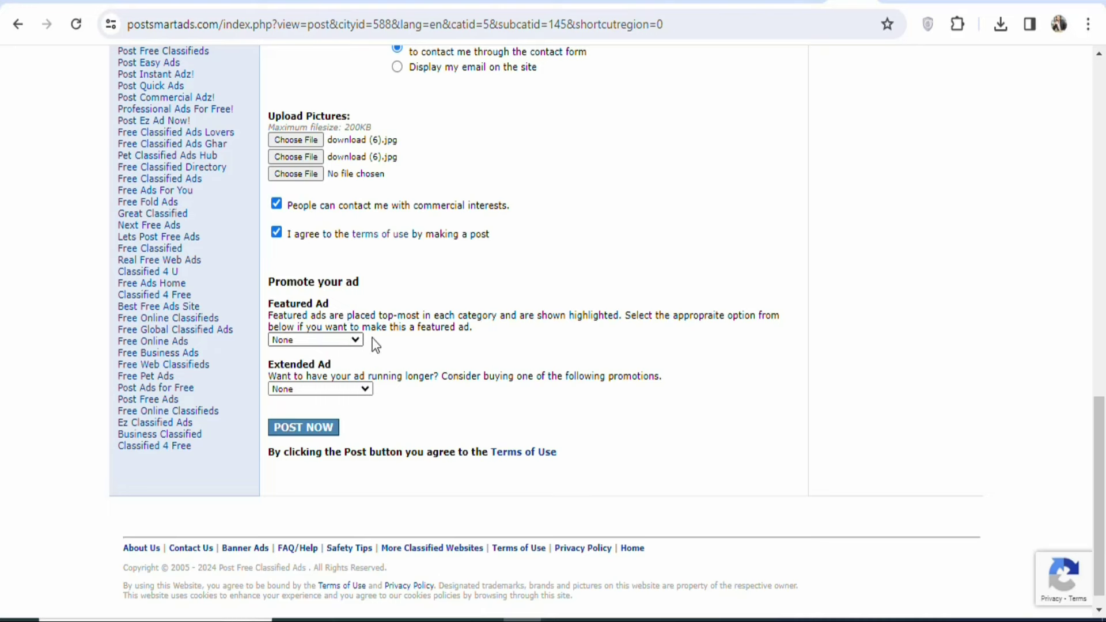
left_click(315, 428)
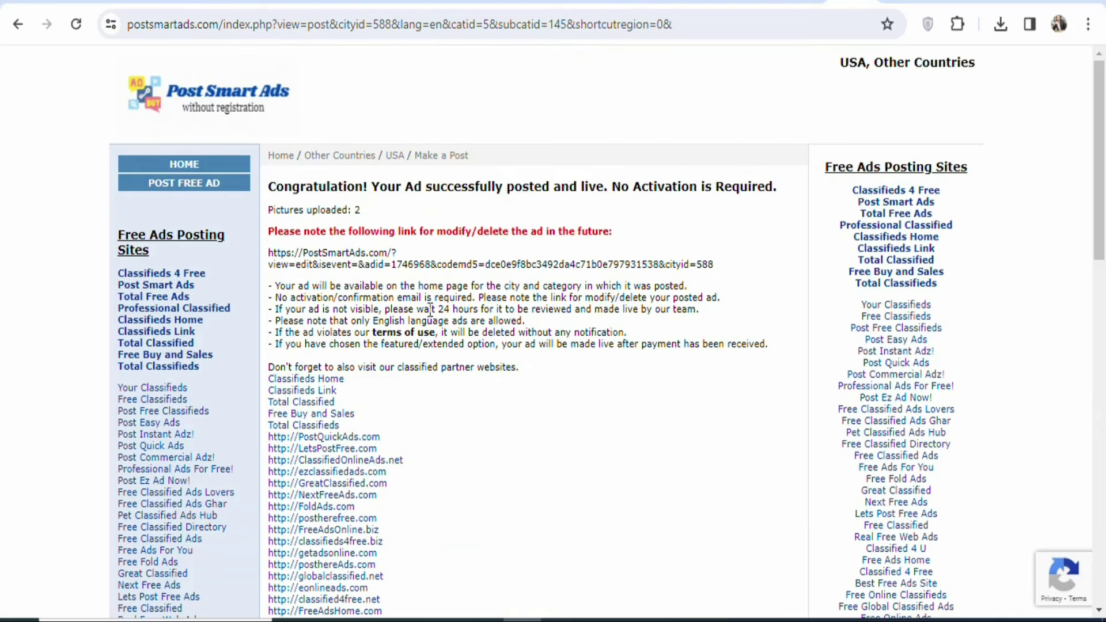